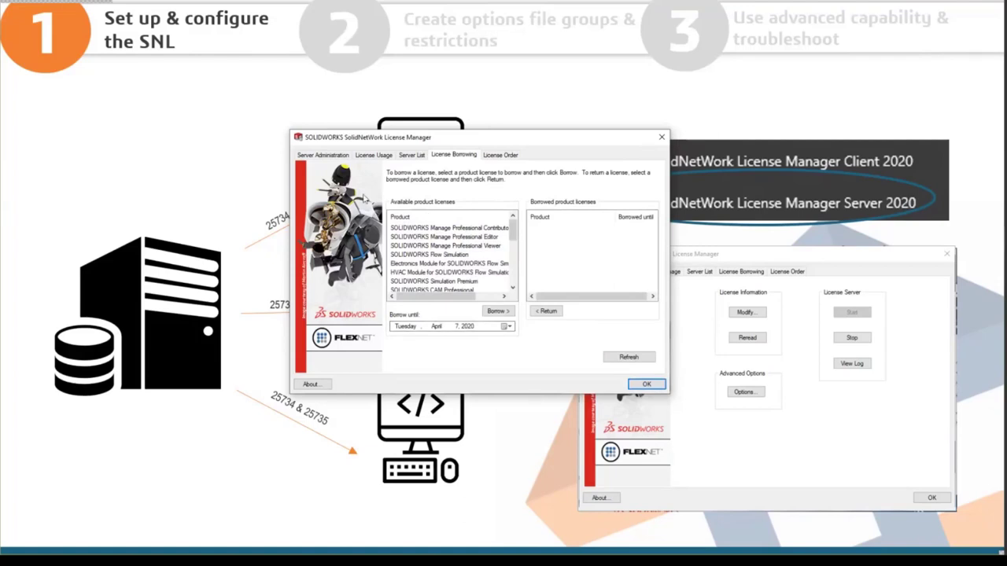
# Borrow SOLIDWORKS Premium until April 14, 2020, then dismiss the missing-prerequisite-license warning.
pyautogui.moveTo(513, 229); pyautogui.dragTo(511, 283)
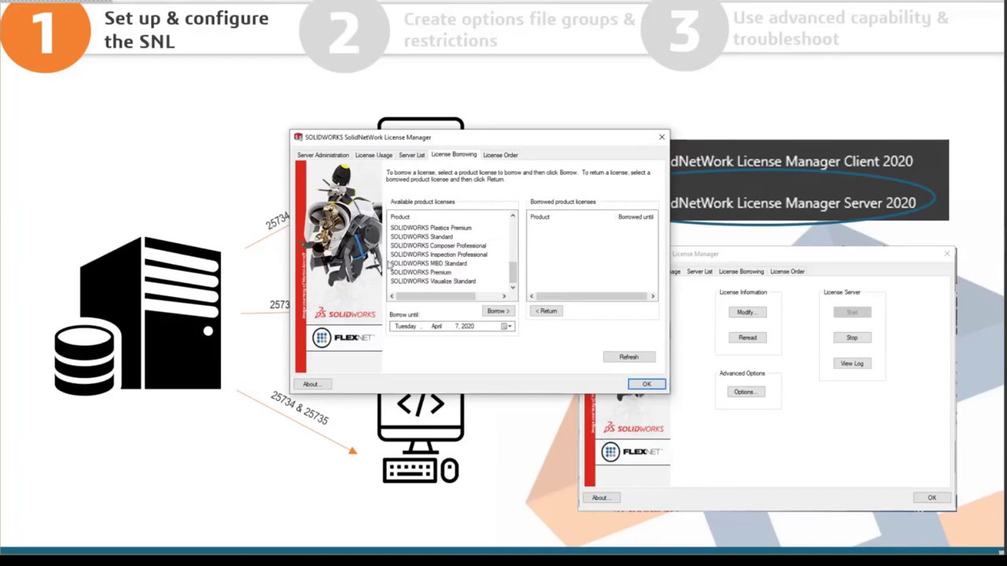
pyautogui.moveTo(513, 272)
pyautogui.mouseDown()
pyautogui.moveTo(512, 244)
pyautogui.moveTo(515, 269)
pyautogui.mouseUp()
pyautogui.scroll(-1, 477, 257)
pyautogui.click(434, 272)
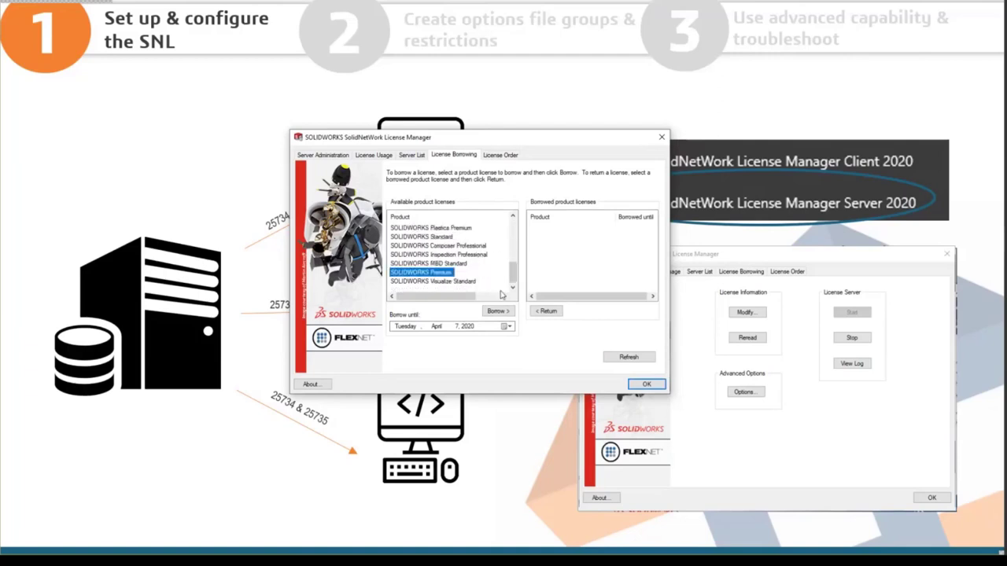
pyautogui.click(506, 326)
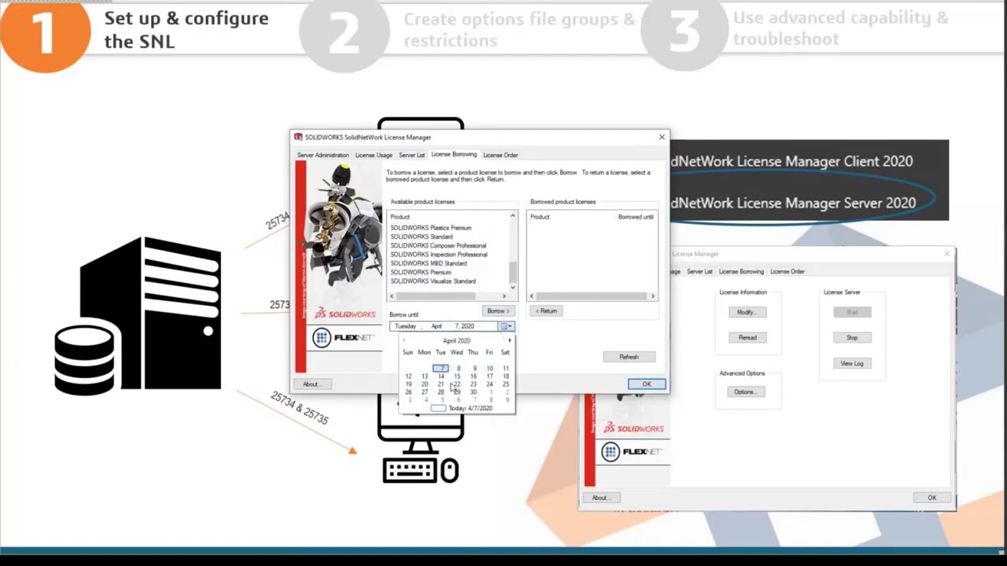
pyautogui.click(441, 378)
pyautogui.click(497, 312)
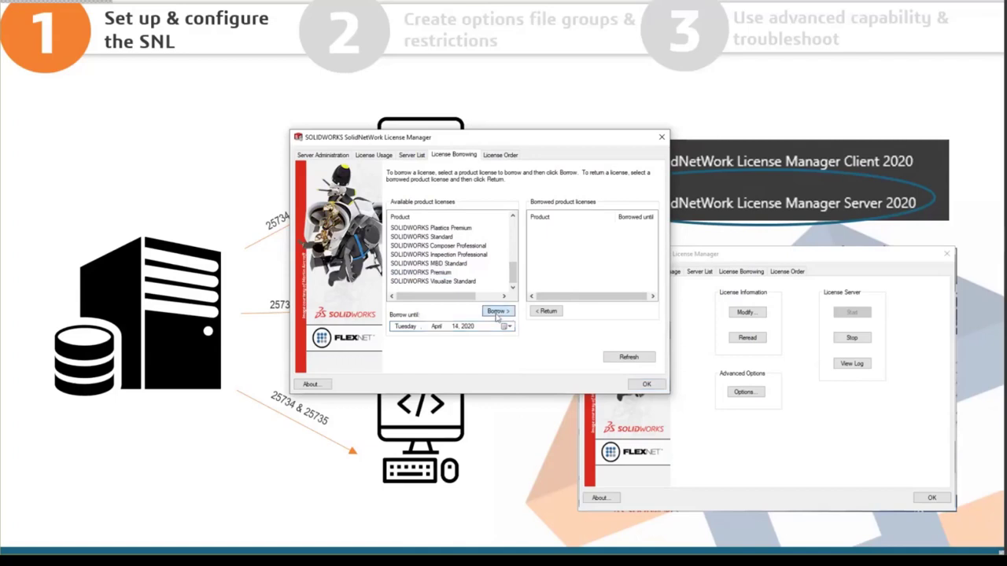
pyautogui.click(460, 291)
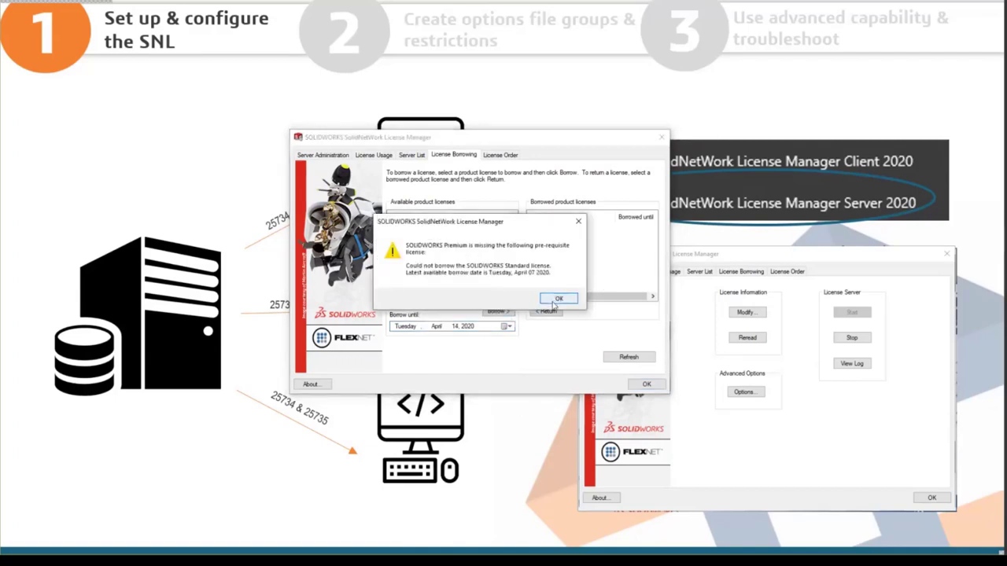
pyautogui.click(557, 300)
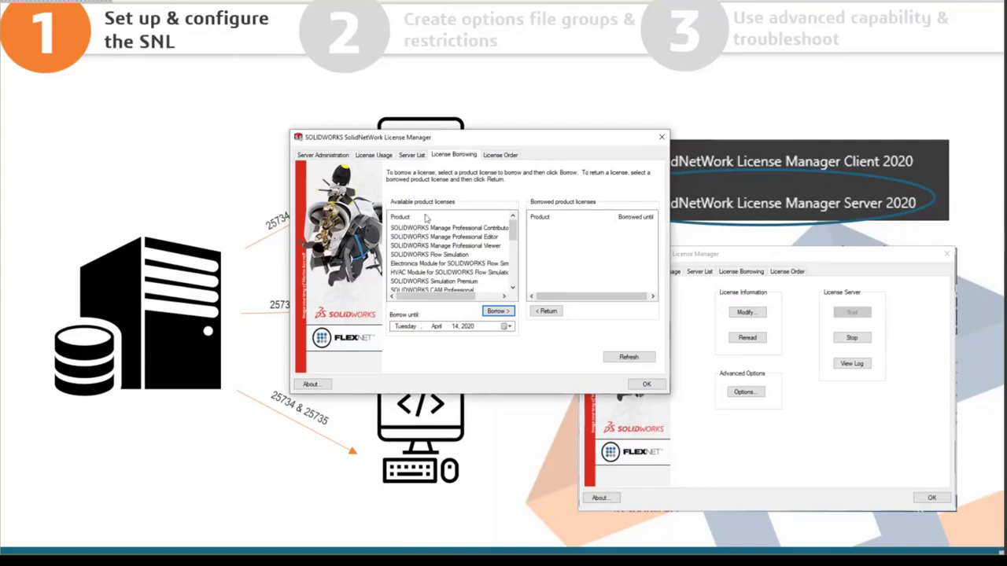
# Select the existing server in the Server List, cancel adding a new one, and show License Usage.
pyautogui.click(415, 156)
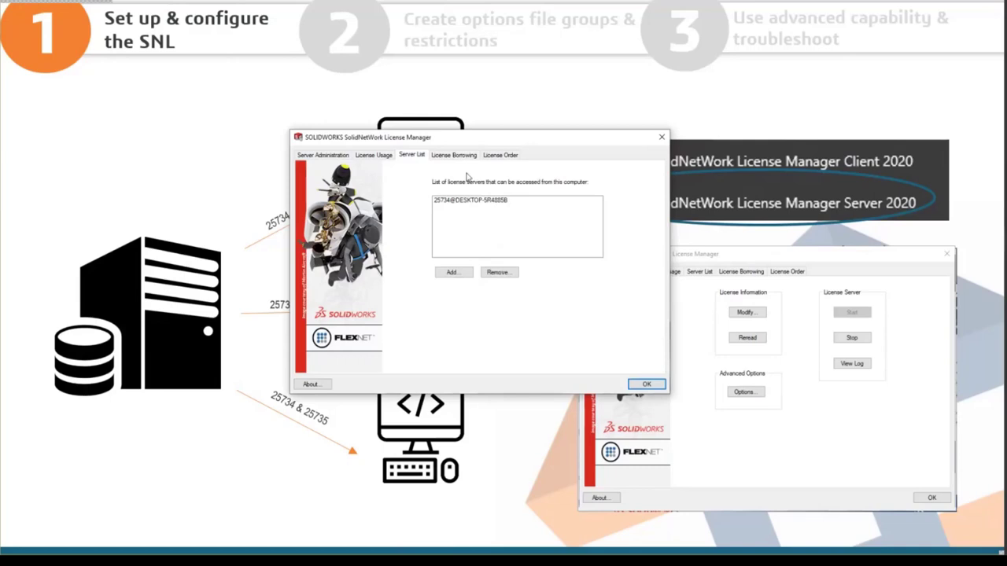
pyautogui.click(470, 201)
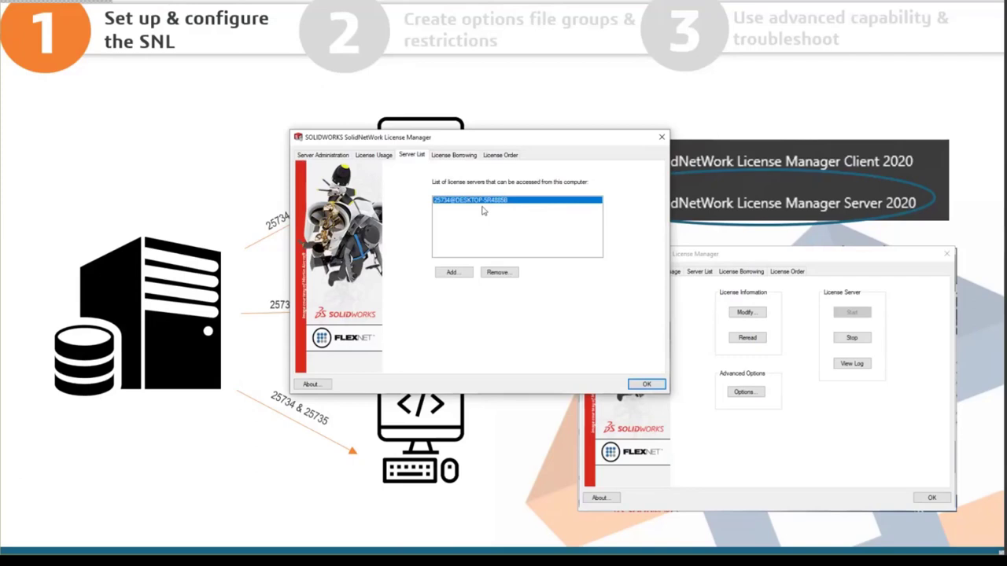
pyautogui.click(455, 273)
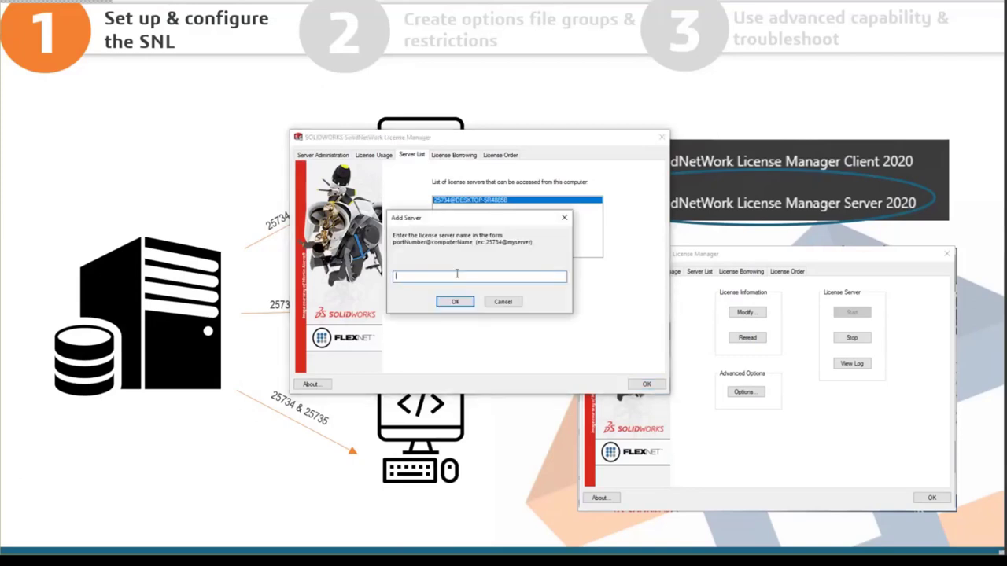
pyautogui.click(506, 301)
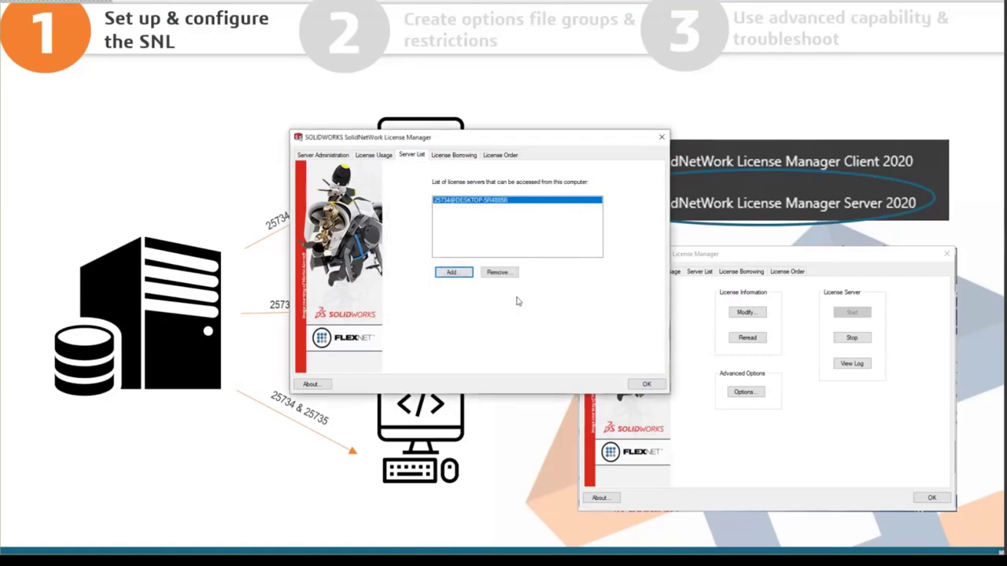
pyautogui.click(379, 155)
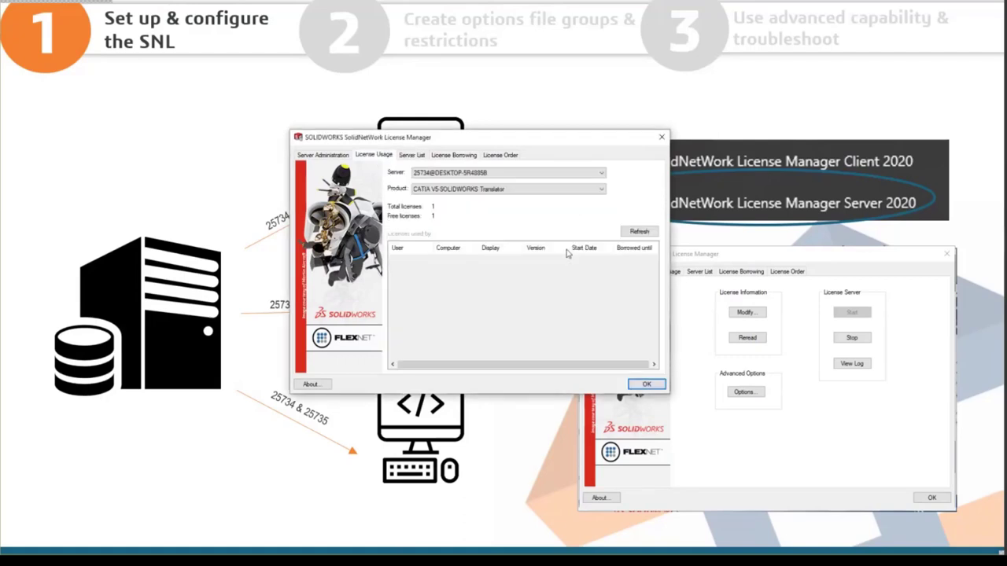
# Compare usage for SOLIDWORKS Premium and SOLIDWORKS Standard (2 total, 2 free), then go to Server Administration.
pyautogui.click(596, 173)
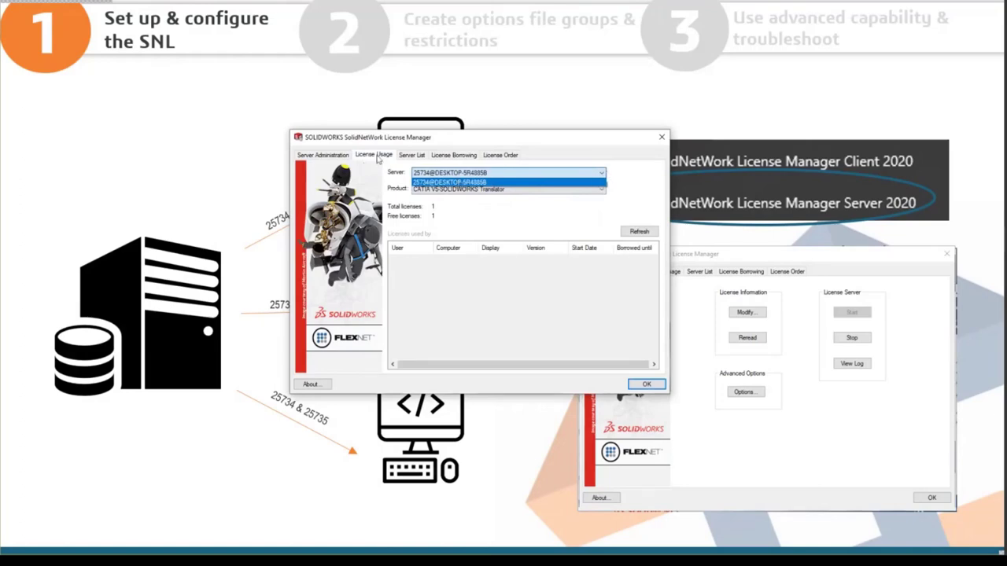
pyautogui.click(498, 182)
pyautogui.click(473, 189)
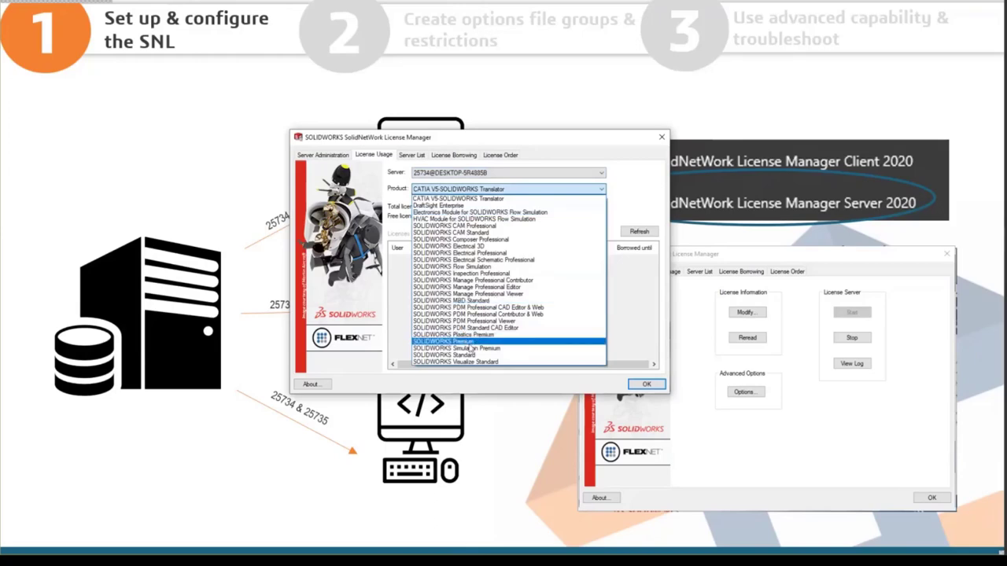
pyautogui.click(473, 341)
pyautogui.click(480, 189)
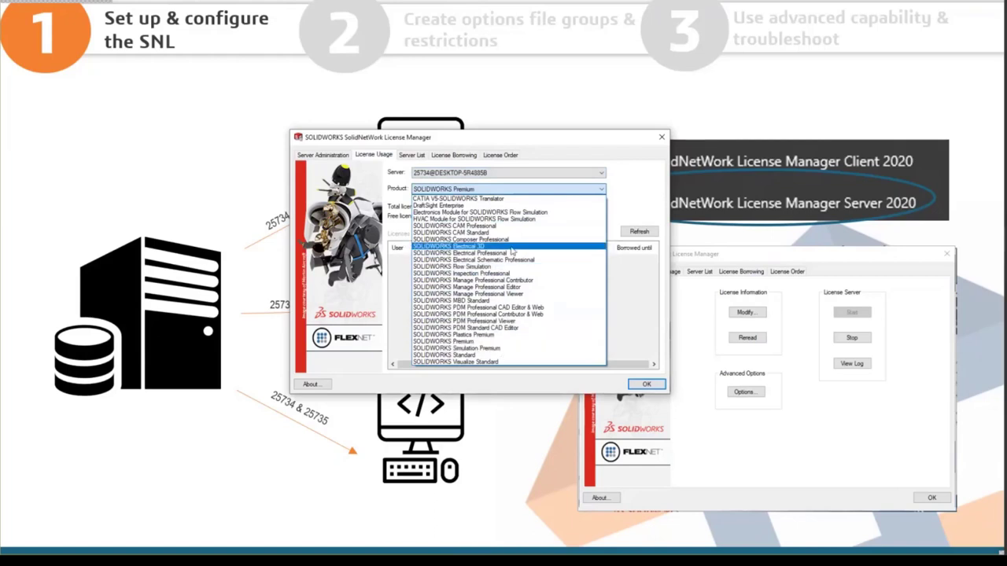
pyautogui.click(472, 355)
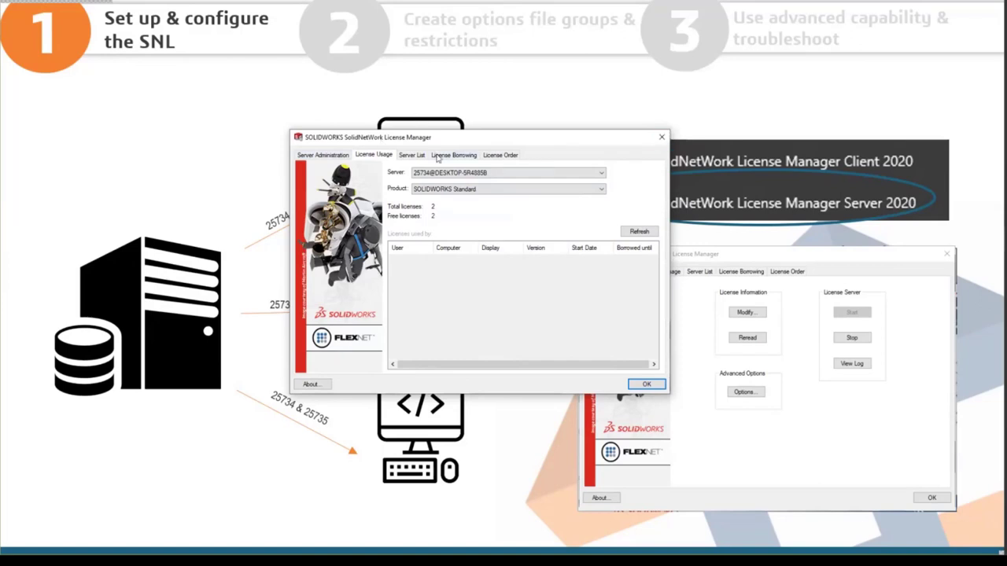
pyautogui.click(338, 157)
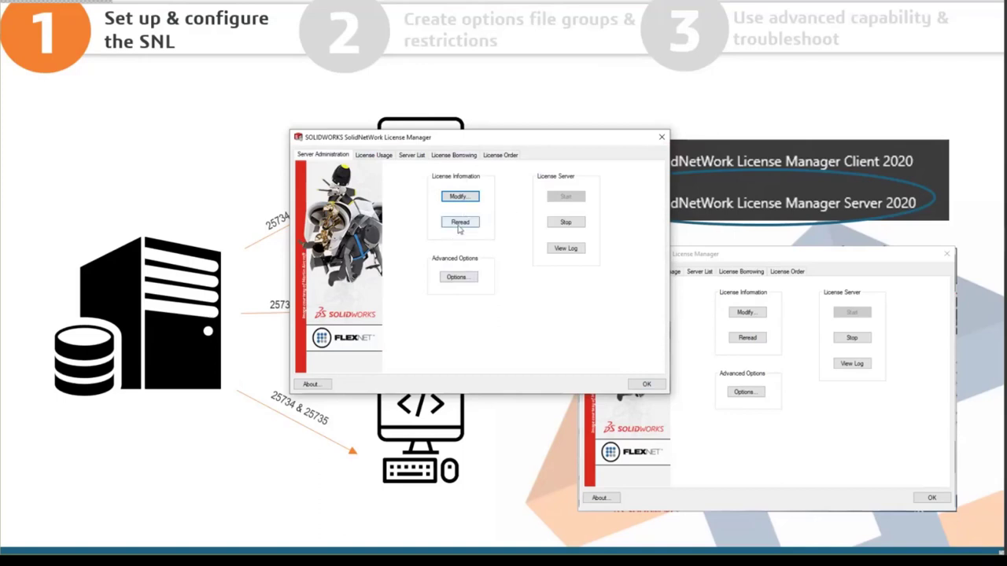
# Open lmgrd.log in Notepad and highlight the REMOVING/USER_REMOVED entries near the end.
pyautogui.click(565, 248)
pyautogui.moveTo(784, 41); pyautogui.dragTo(380, 319)
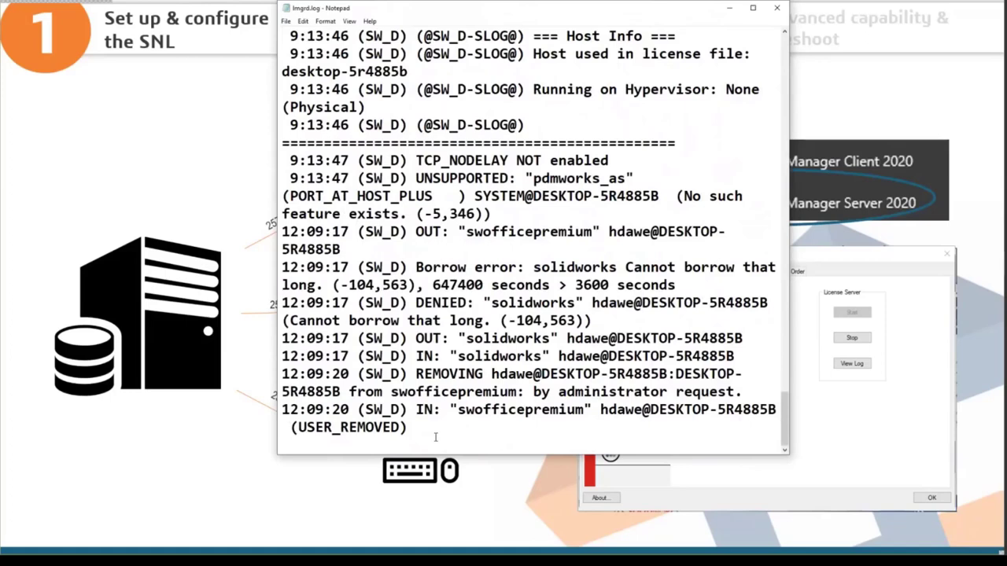
pyautogui.moveTo(442, 428); pyautogui.dragTo(252, 373)
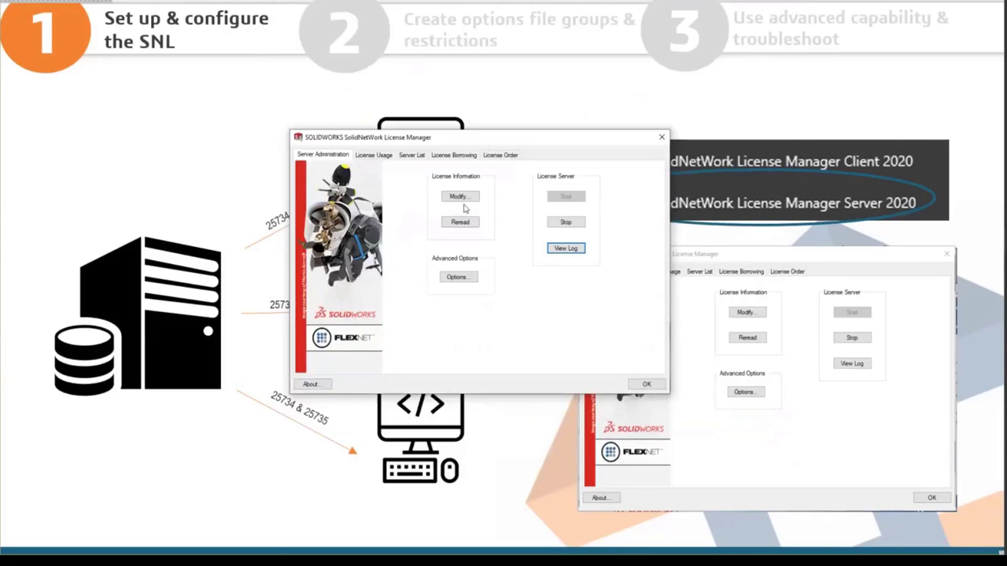
# Close the Advanced Options unchanged and reread the license file.
pyautogui.click(457, 278)
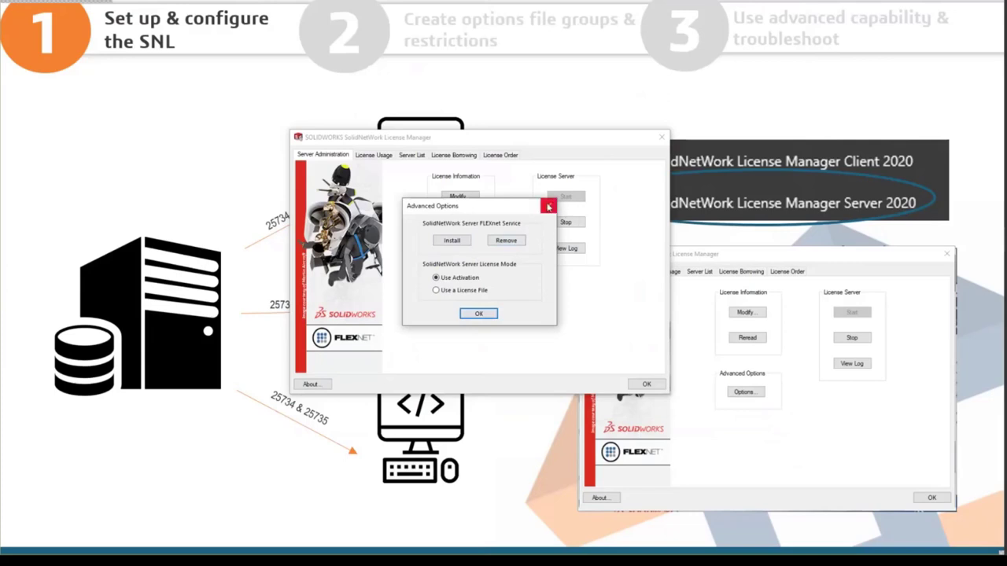
pyautogui.click(484, 317)
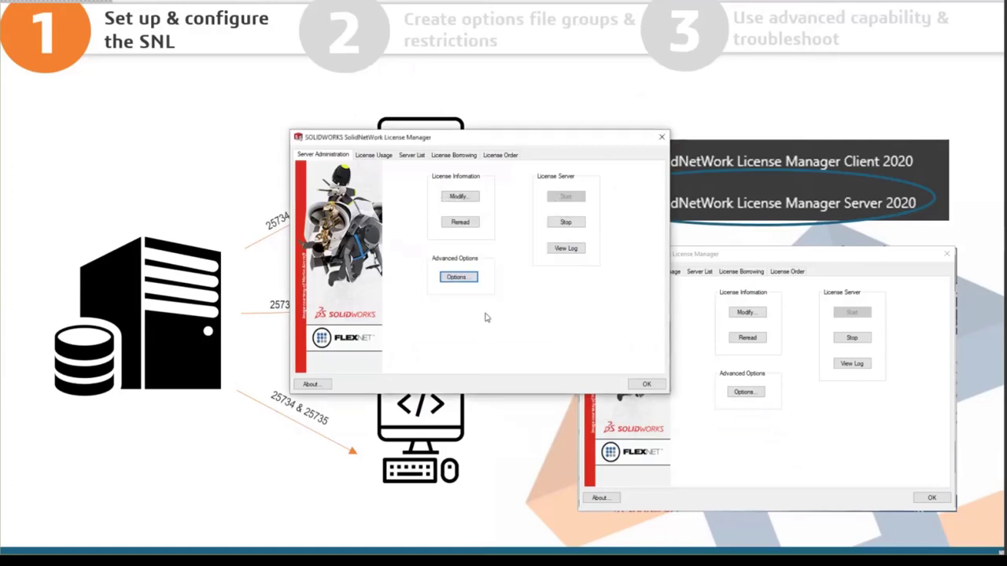
pyautogui.click(459, 222)
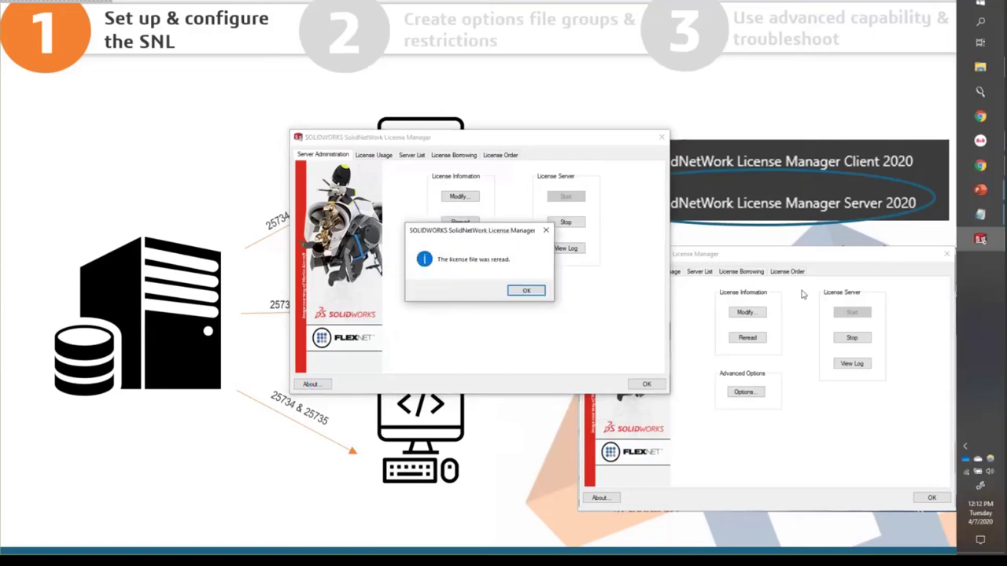
# Browse the move and reactivate choices in the activation wizard, cancel it, then show the About box.
pyautogui.click(529, 291)
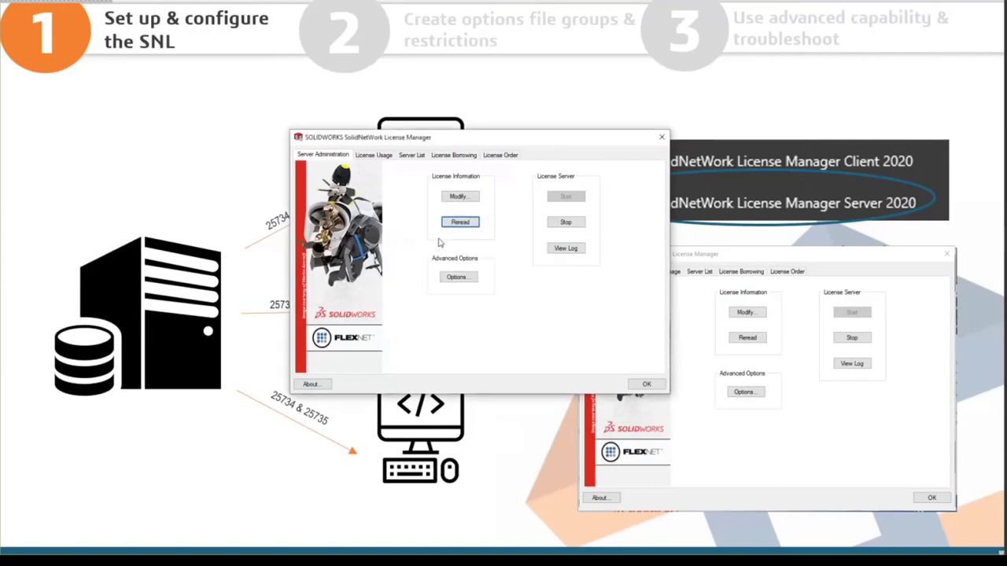
pyautogui.click(465, 201)
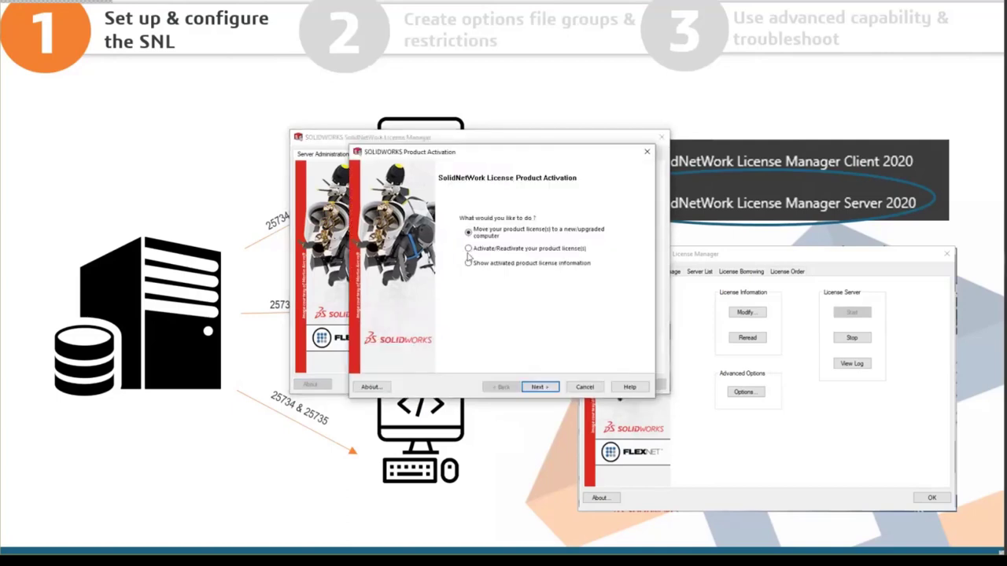
pyautogui.click(469, 250)
pyautogui.click(470, 234)
pyautogui.click(589, 387)
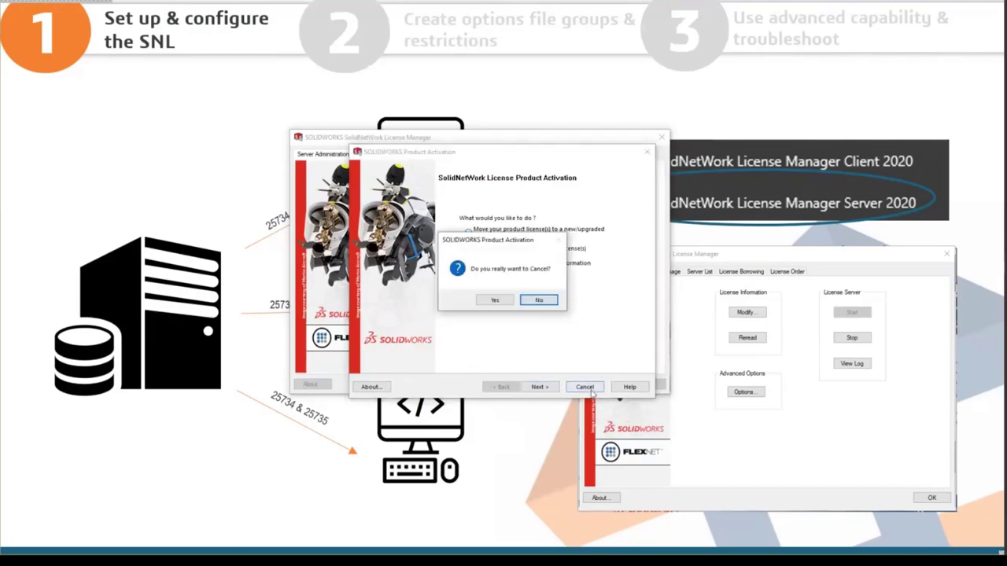
pyautogui.click(493, 301)
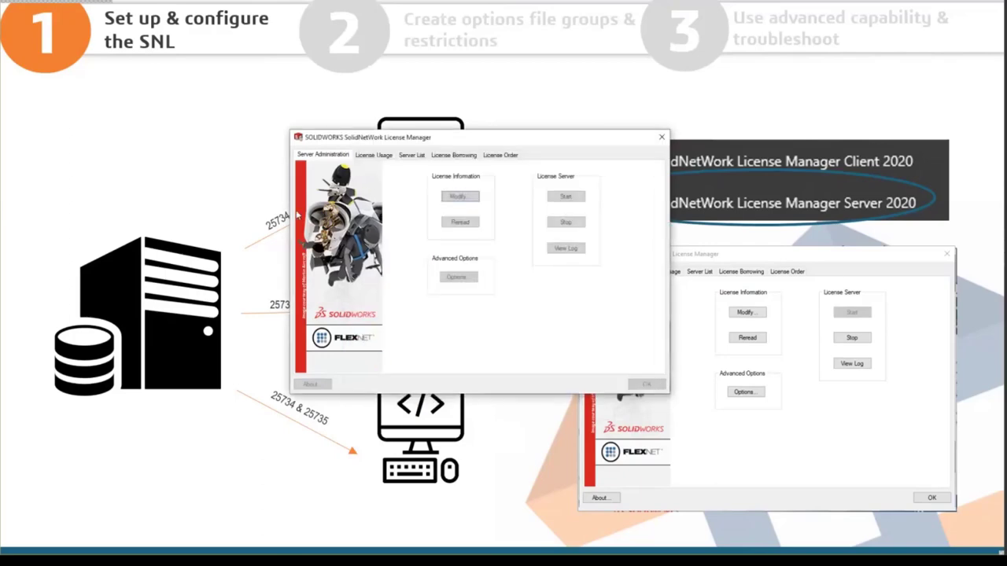
pyautogui.click(315, 386)
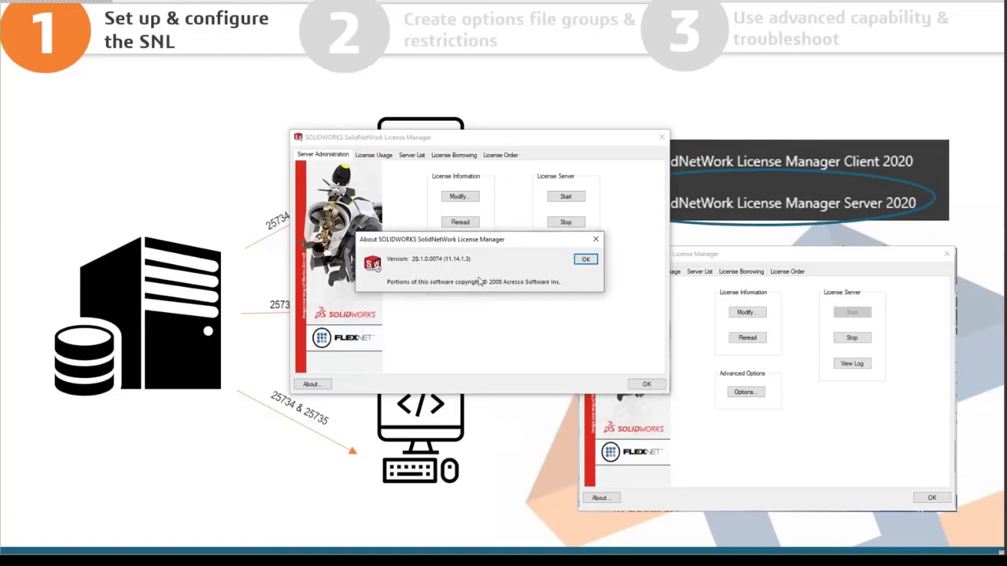
# Close the About box, reopen it from License Usage, close it again, and return to Server Administration.
pyautogui.click(582, 260)
pyautogui.click(381, 156)
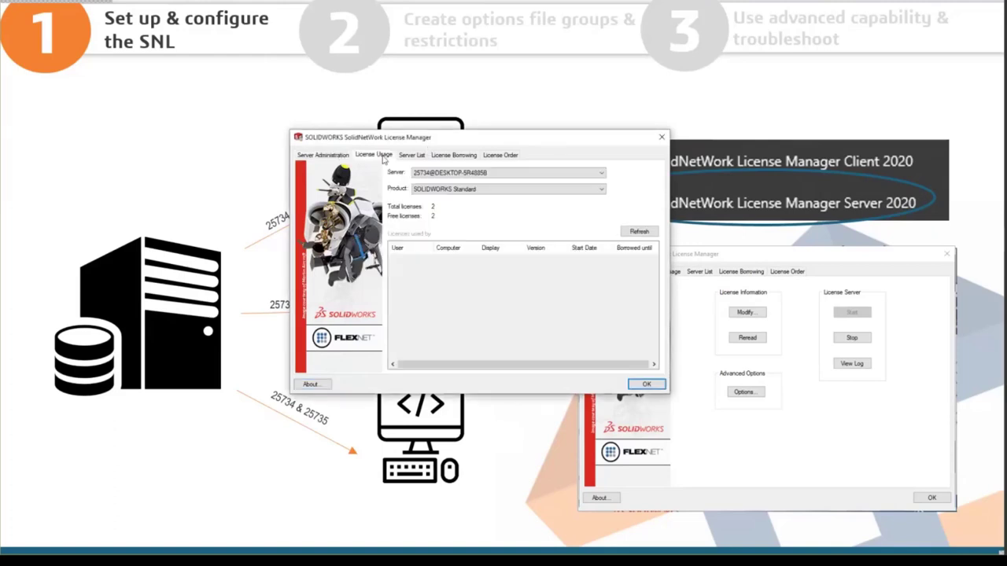
pyautogui.click(311, 384)
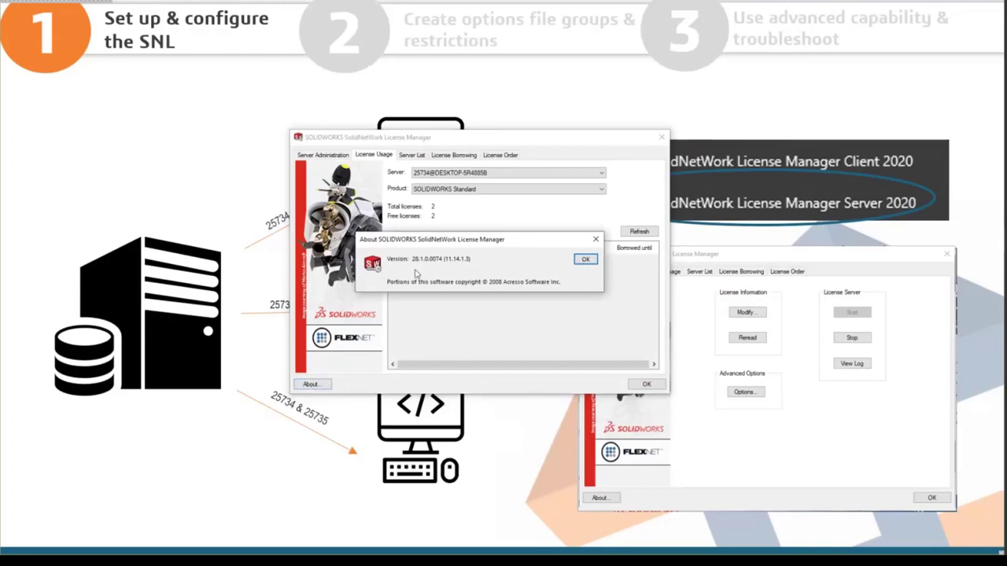
pyautogui.click(586, 259)
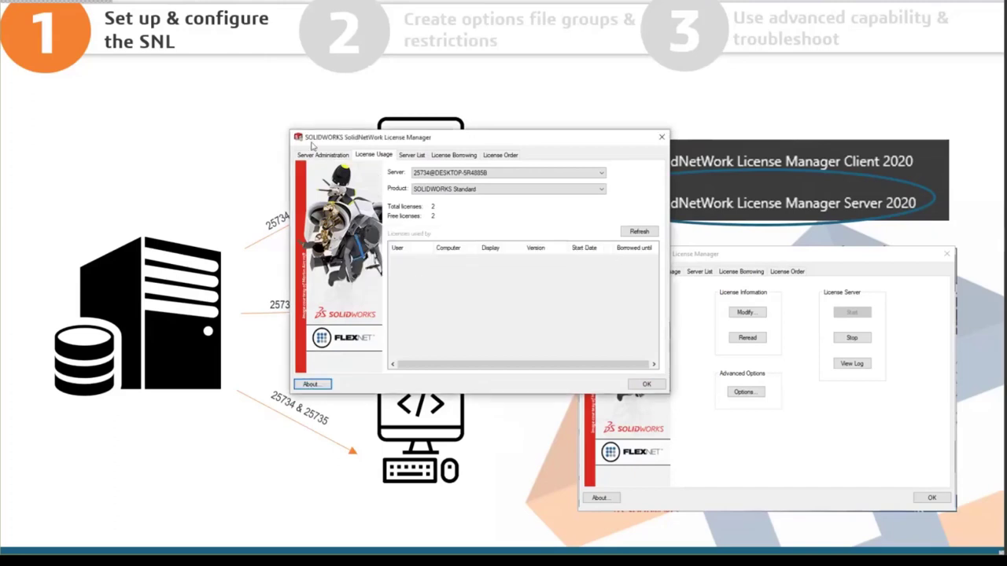
pyautogui.click(323, 155)
# View and close the About box, close SolidNetWork License Manager, and bring up the window switcher.
pyautogui.click(323, 387)
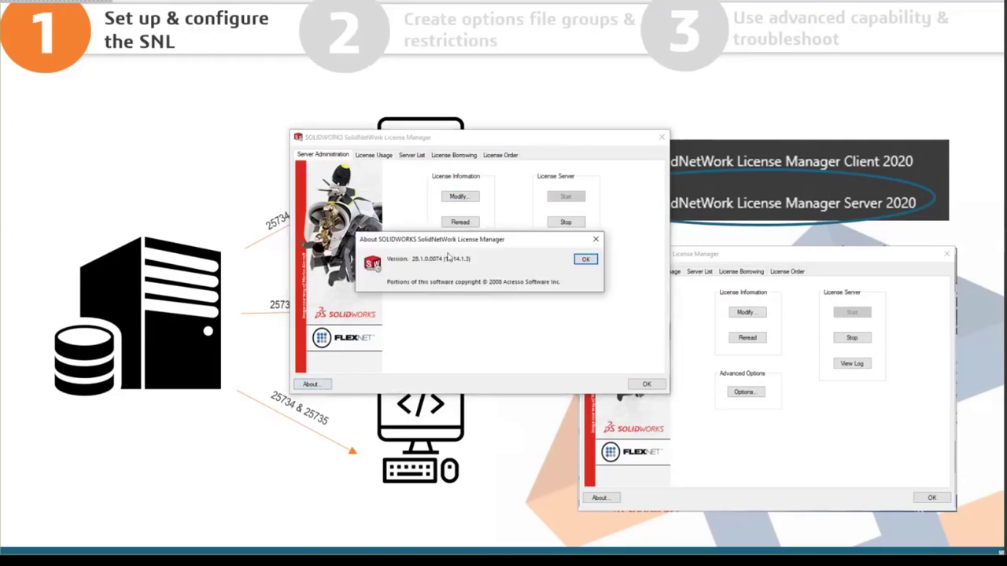
pyautogui.click(582, 262)
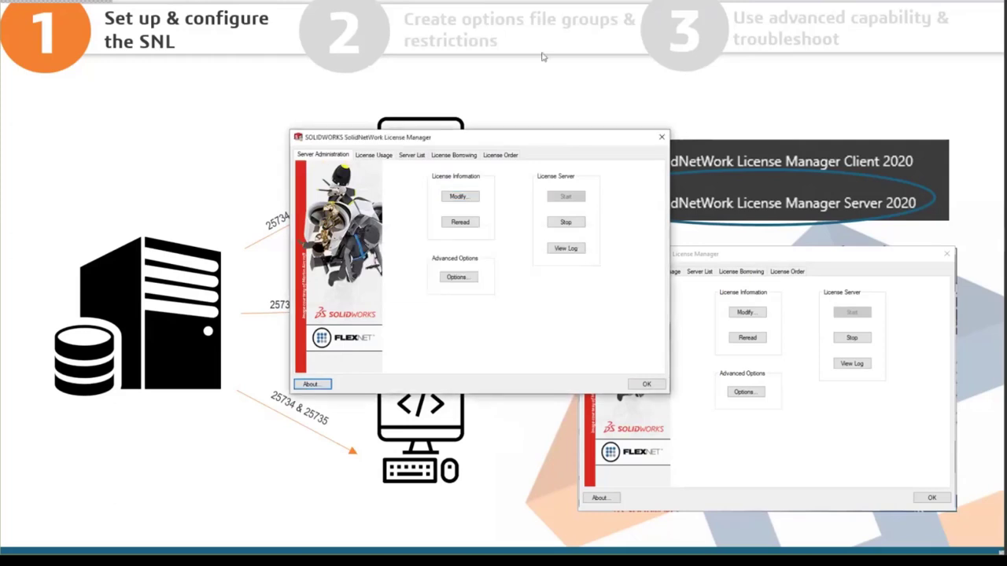
pyautogui.click(660, 138)
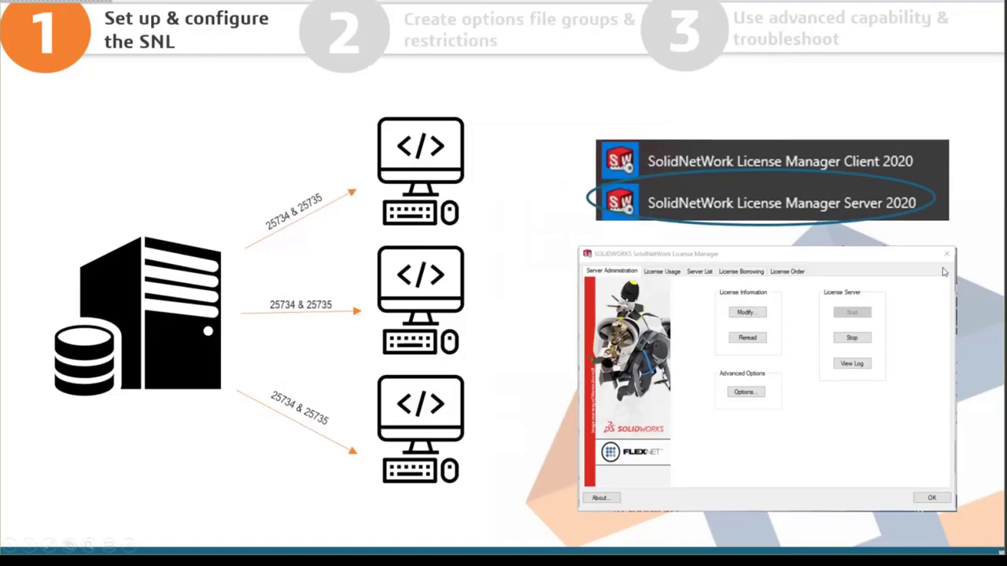
pyautogui.hotkey('alt', 'Tab')
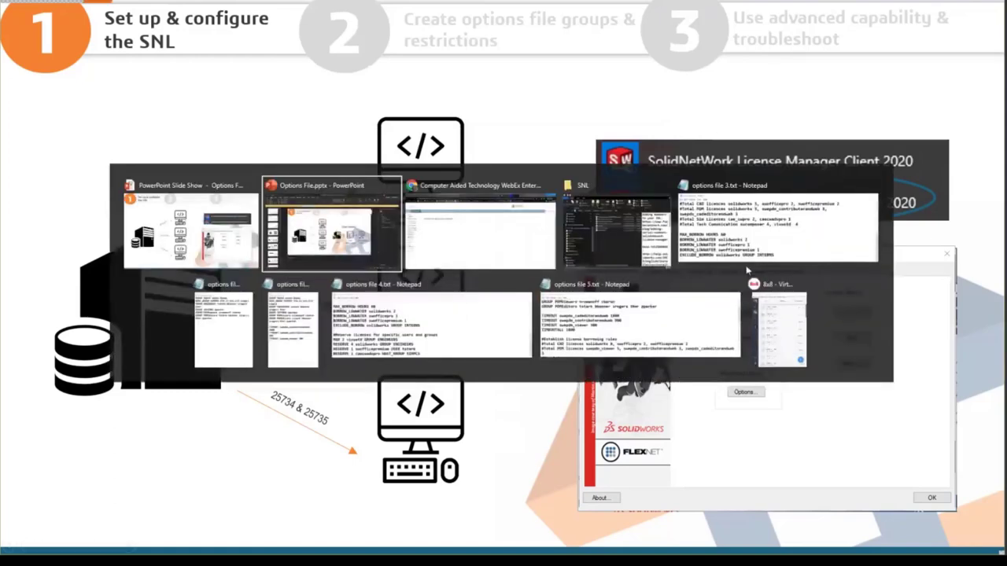
# In Chrome, look through the serial-number article and the SOLIDWORKS license administration help page.
pyautogui.click(465, 238)
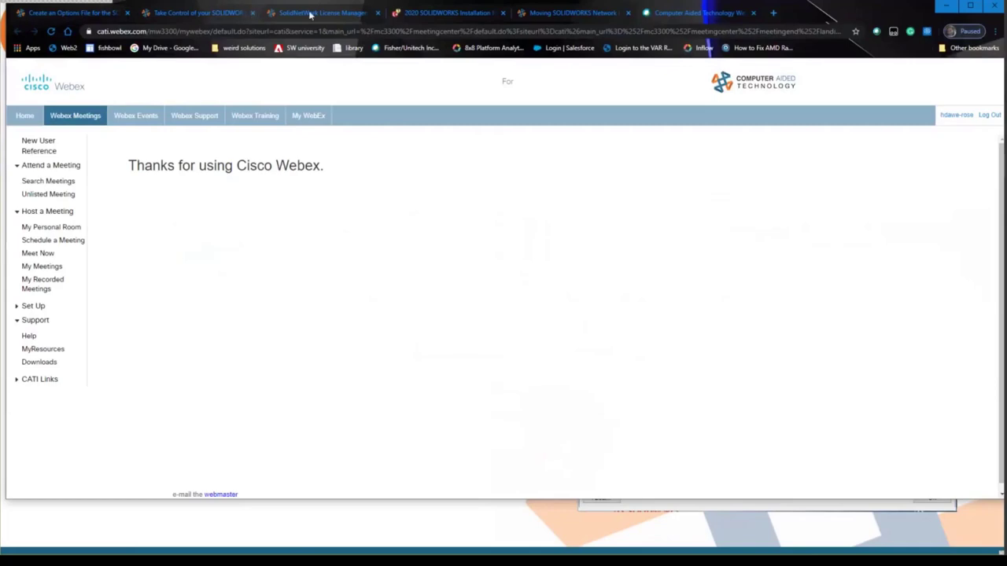
pyautogui.click(551, 12)
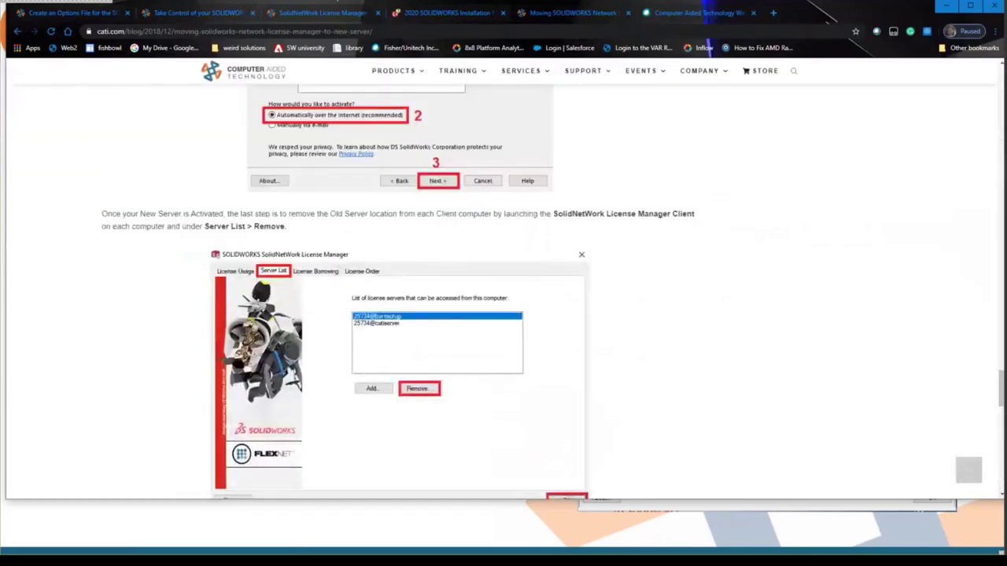
pyautogui.click(445, 12)
pyautogui.scroll(1, 393, 261)
pyautogui.scroll(10, 392, 260)
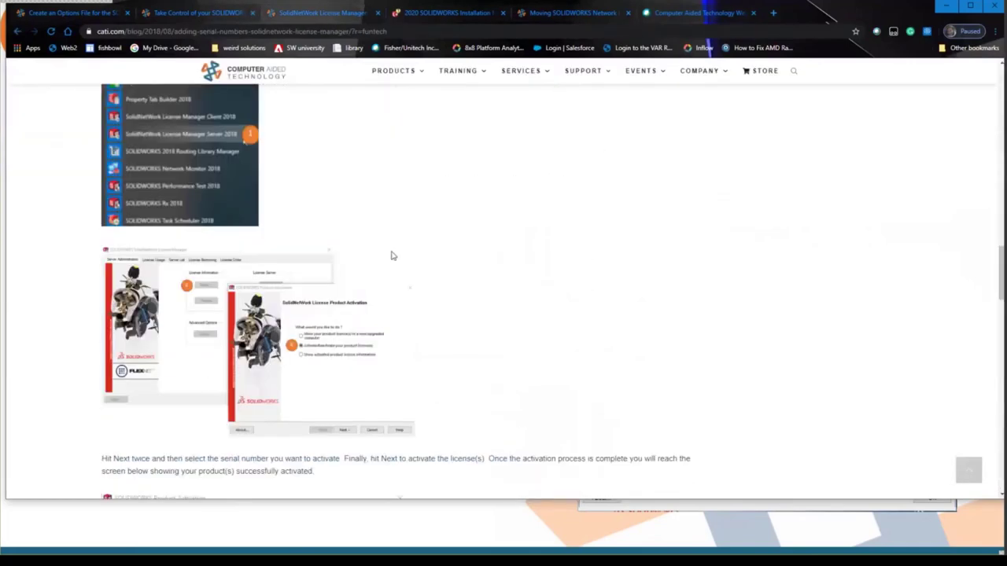
pyautogui.click(323, 13)
pyautogui.scroll(10, 140, 132)
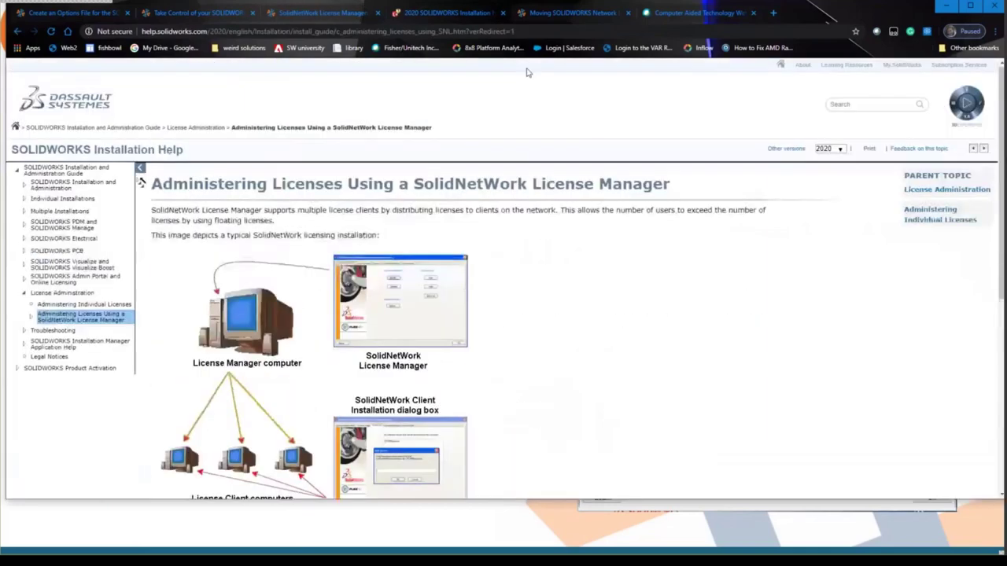
# Read the article on moving the license manager, then minimize Chrome and advance the slide.
pyautogui.click(551, 13)
pyautogui.scroll(5, 578, 278)
pyautogui.scroll(15, 579, 279)
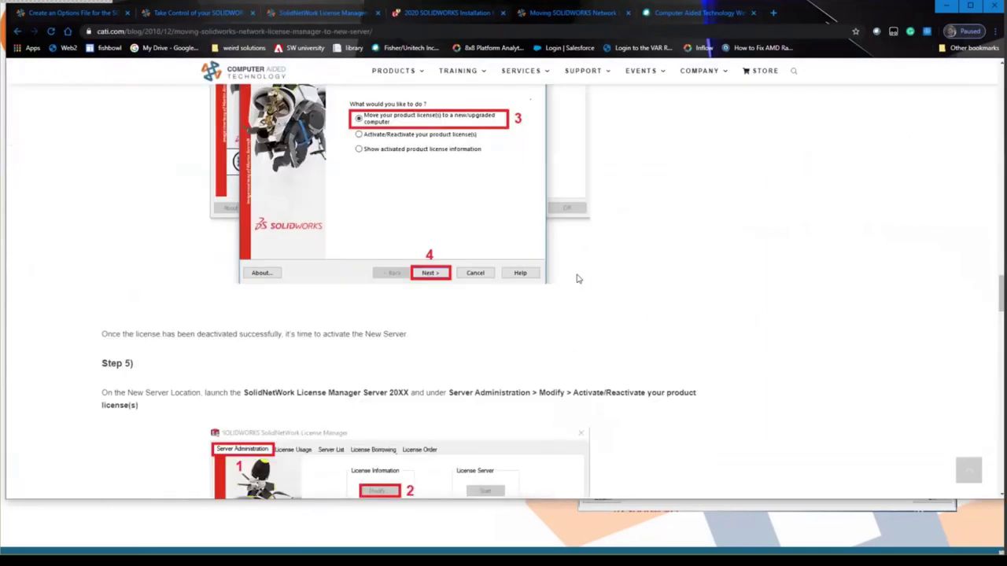
pyautogui.scroll(10, 578, 278)
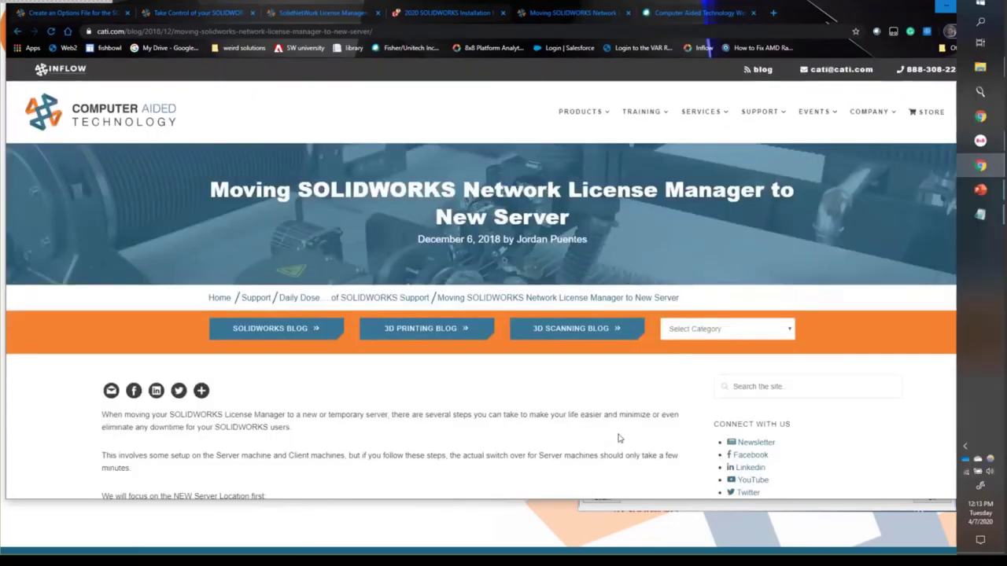
pyautogui.scroll(-20, 551, 433)
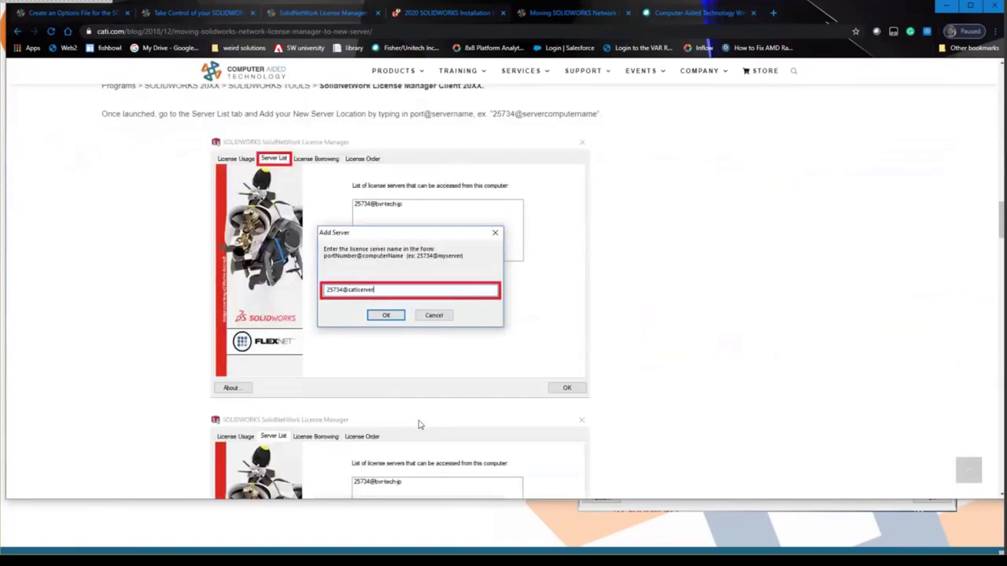
pyautogui.scroll(-20, 420, 425)
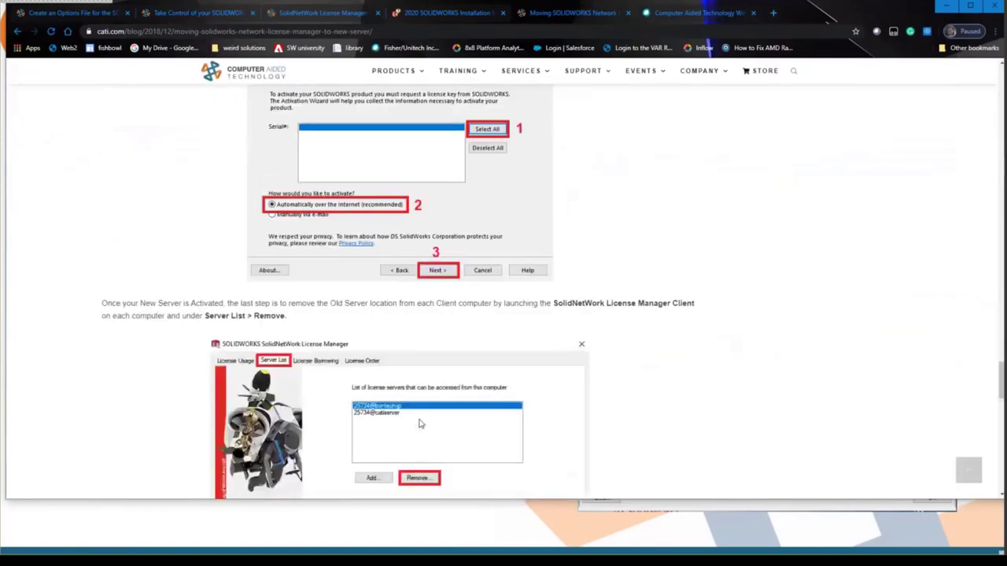
pyautogui.scroll(-10, 419, 425)
pyautogui.scroll(3, 420, 425)
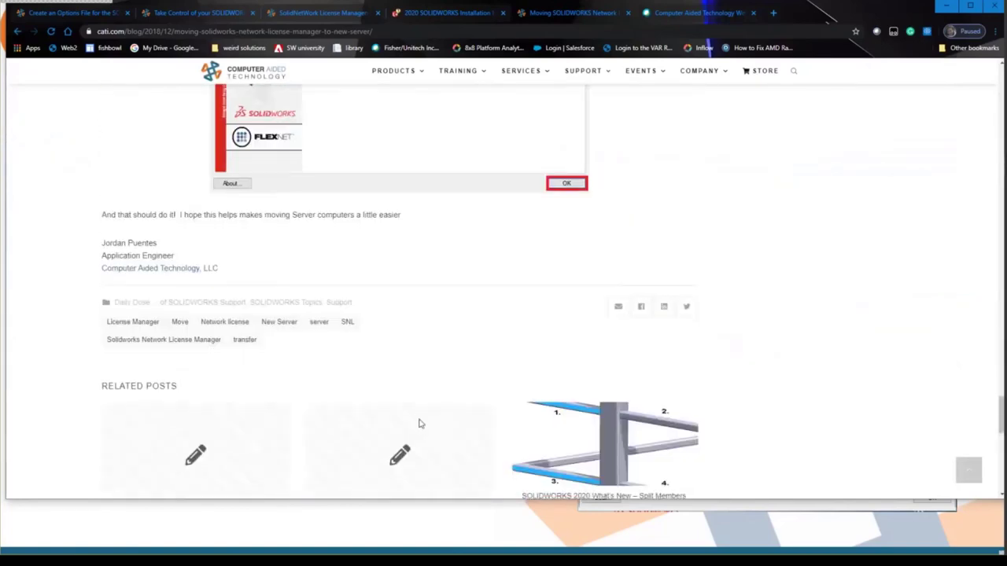
pyautogui.scroll(-3, 419, 424)
pyautogui.scroll(2, 436, 180)
pyautogui.moveTo(393, 70)
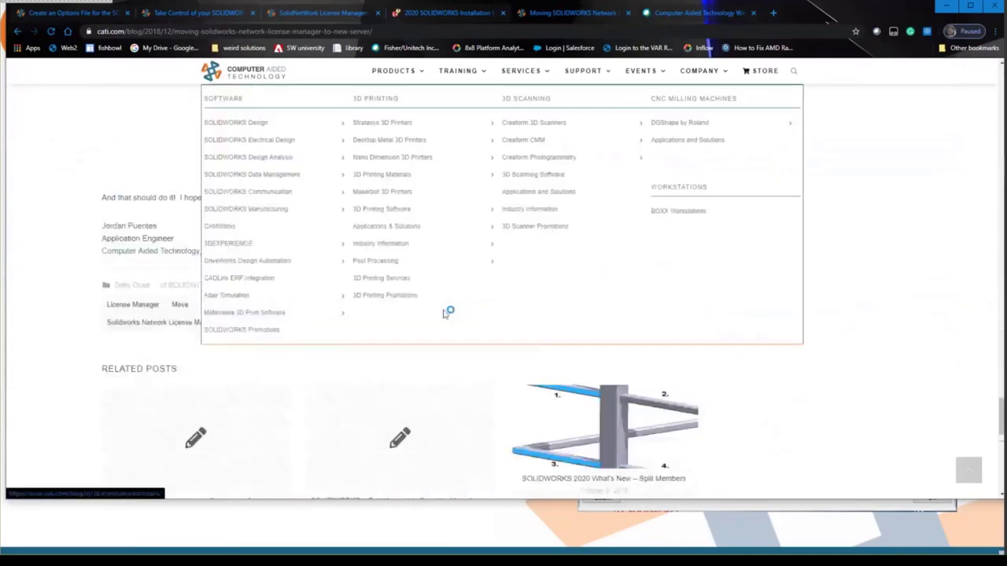
pyautogui.scroll(2, 446, 313)
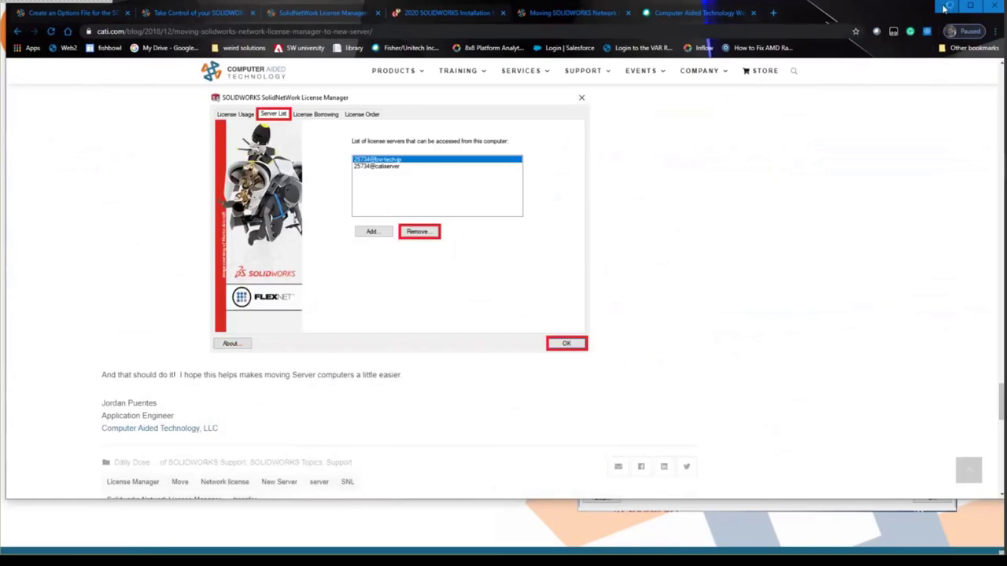
pyautogui.click(945, 8)
pyautogui.click(472, 295)
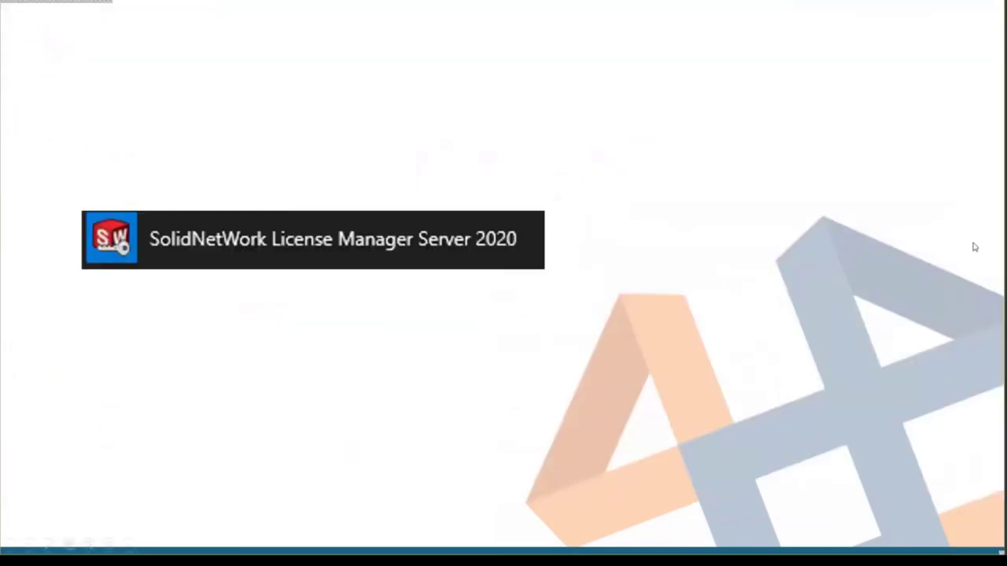
# Go to the License Manager Server 2020 link slide and launch the linked program.
pyautogui.click(644, 354)
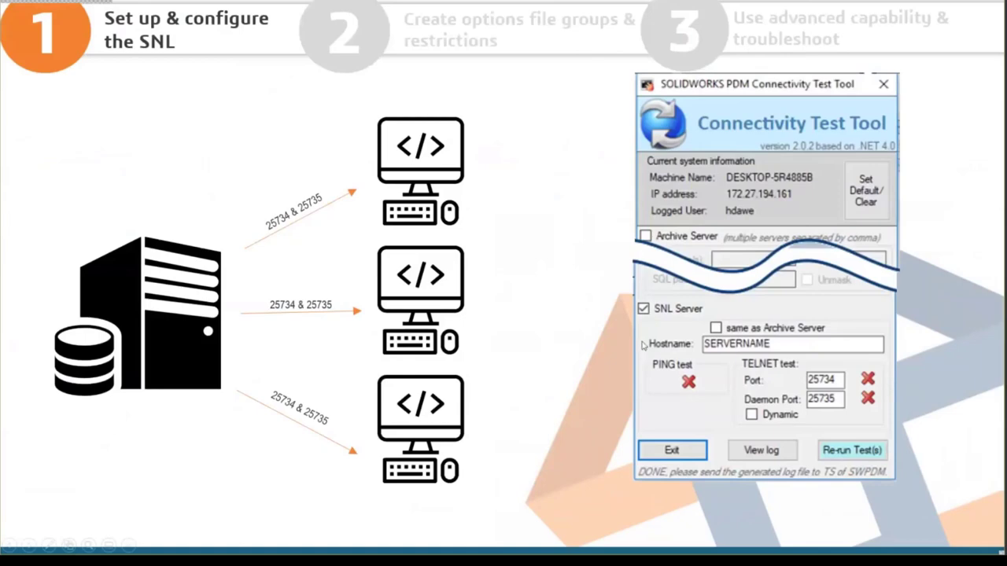
pyautogui.press('Left')
pyautogui.press('Right')
pyautogui.hotkey('alt', 'Tab')
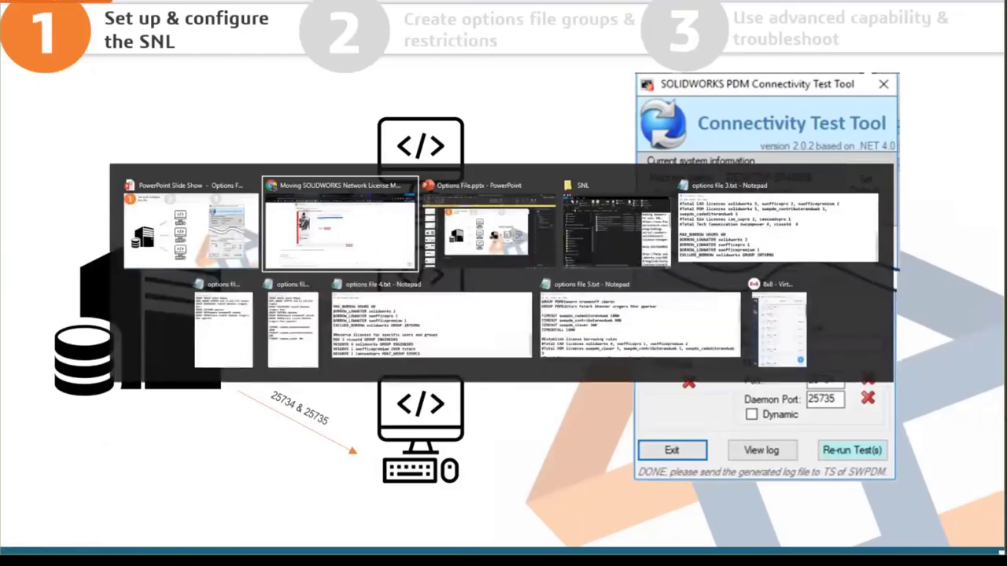
pyautogui.click(189, 225)
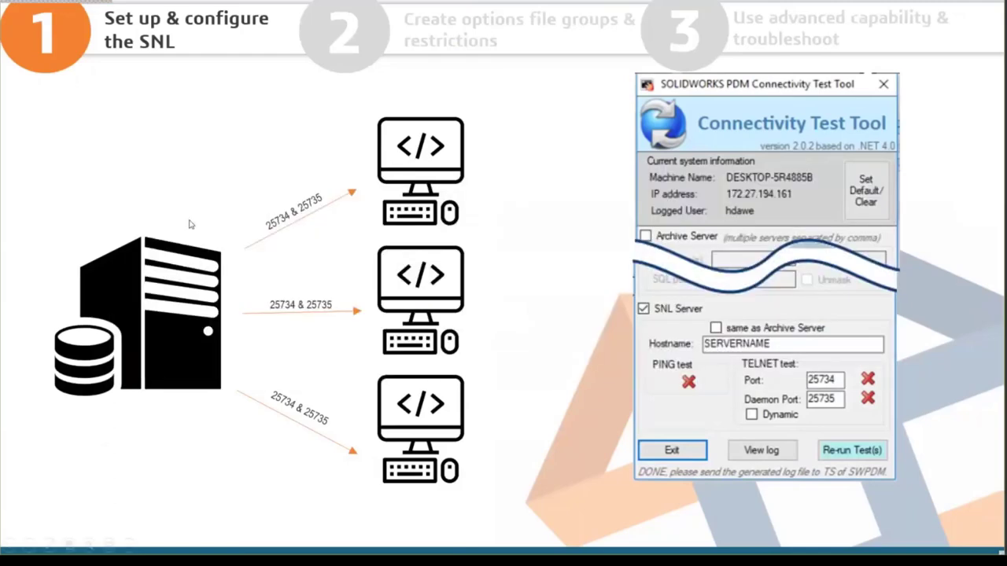
pyautogui.click(196, 226)
pyautogui.click(302, 244)
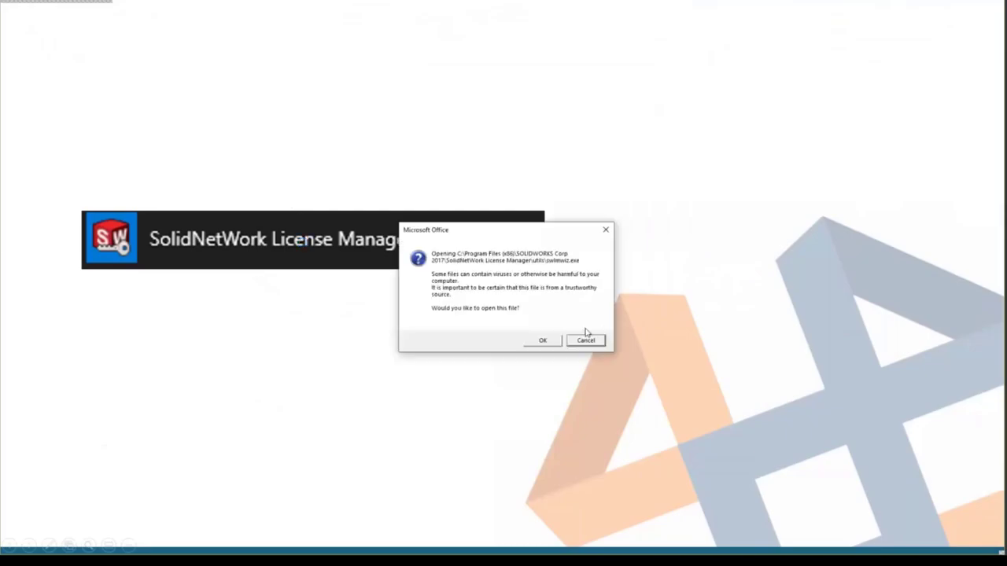
# Reopen the license manager, review the License Usage servers, then begin adding a server on Server List.
pyautogui.click(527, 344)
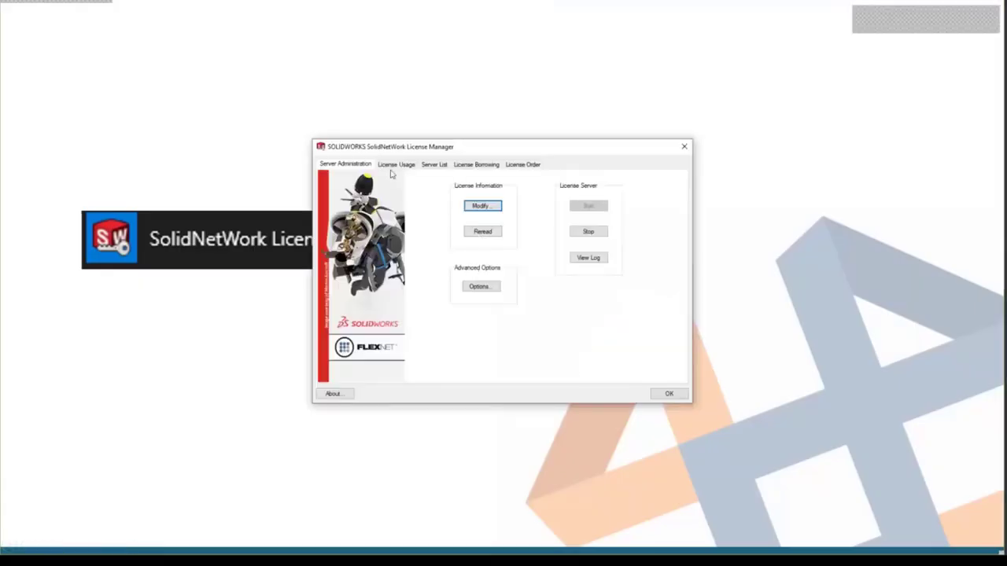
pyautogui.click(393, 166)
pyautogui.click(517, 183)
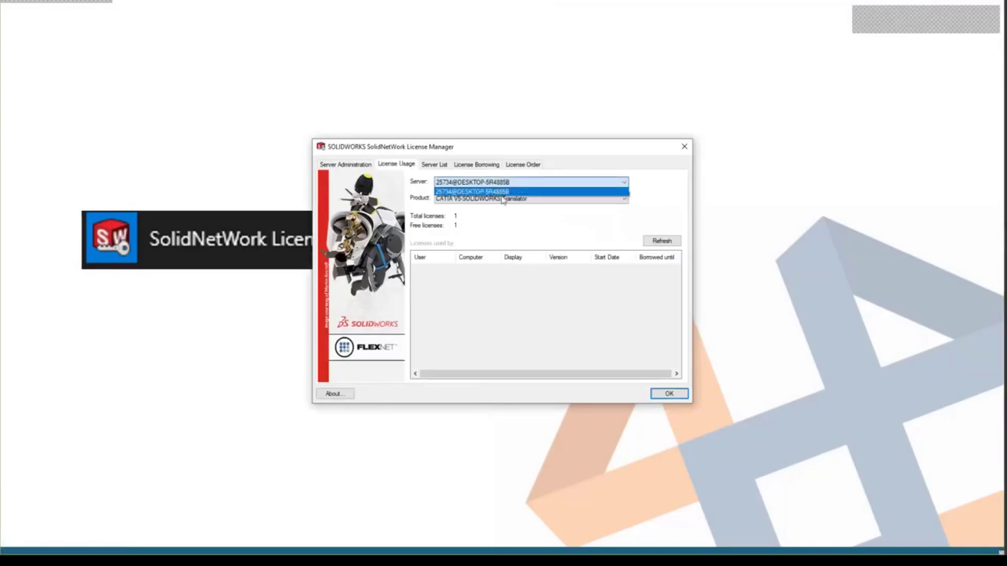
pyautogui.click(439, 166)
pyautogui.click(434, 164)
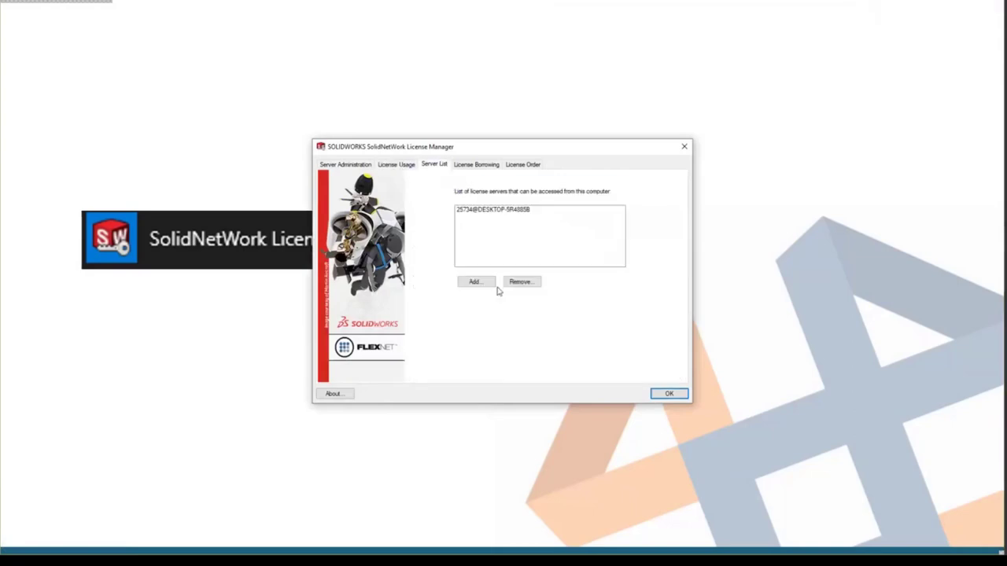
pyautogui.click(472, 281)
# Add 25734@servername to the server list, accepting the unreachable-server warning.
pyautogui.write('25734')
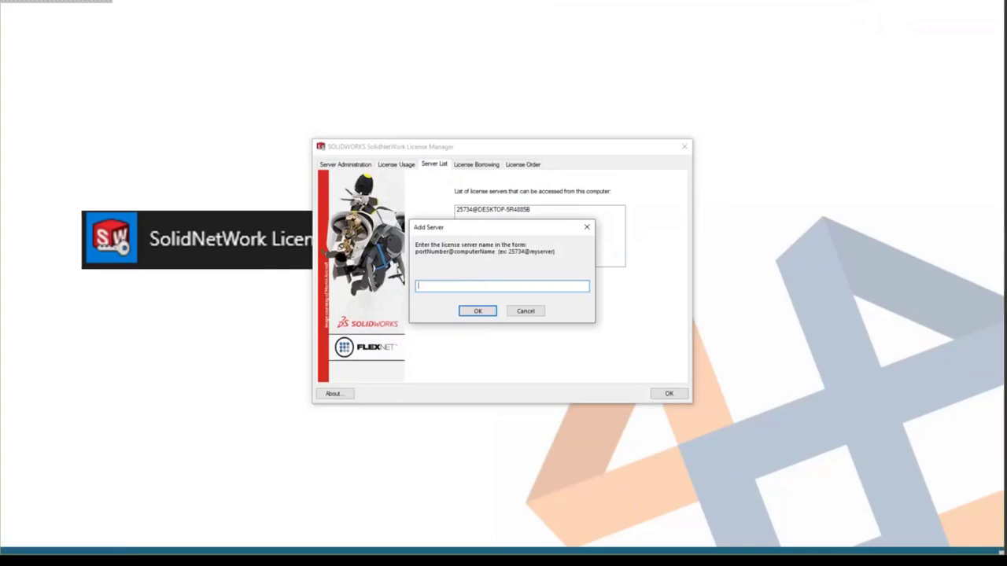
pyautogui.write('@servername')
pyautogui.click(475, 309)
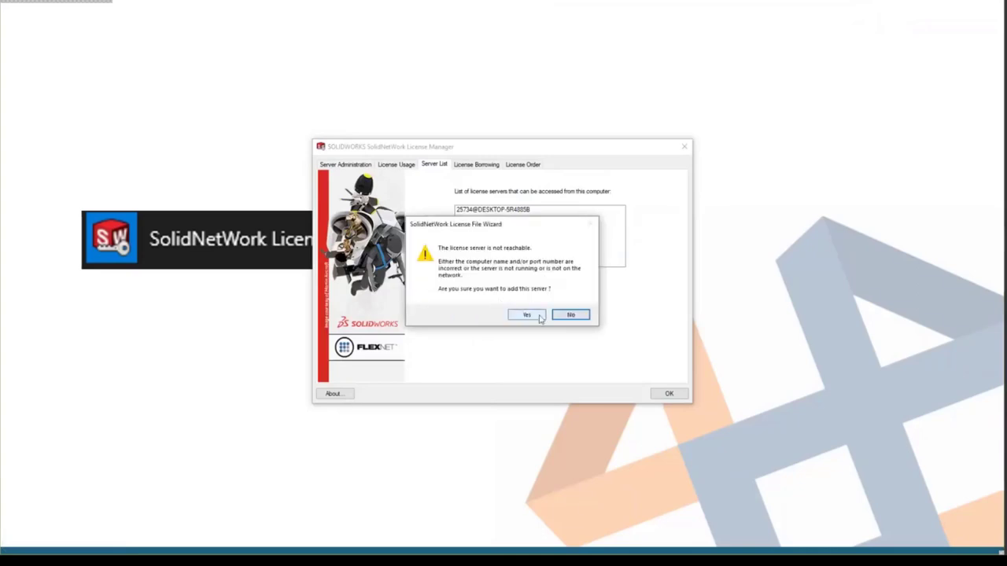
pyautogui.click(540, 317)
# Check License Usage for server 25734@servername.
pyautogui.click(393, 163)
pyautogui.click(475, 200)
pyautogui.click(476, 200)
pyautogui.click(472, 181)
pyautogui.click(470, 197)
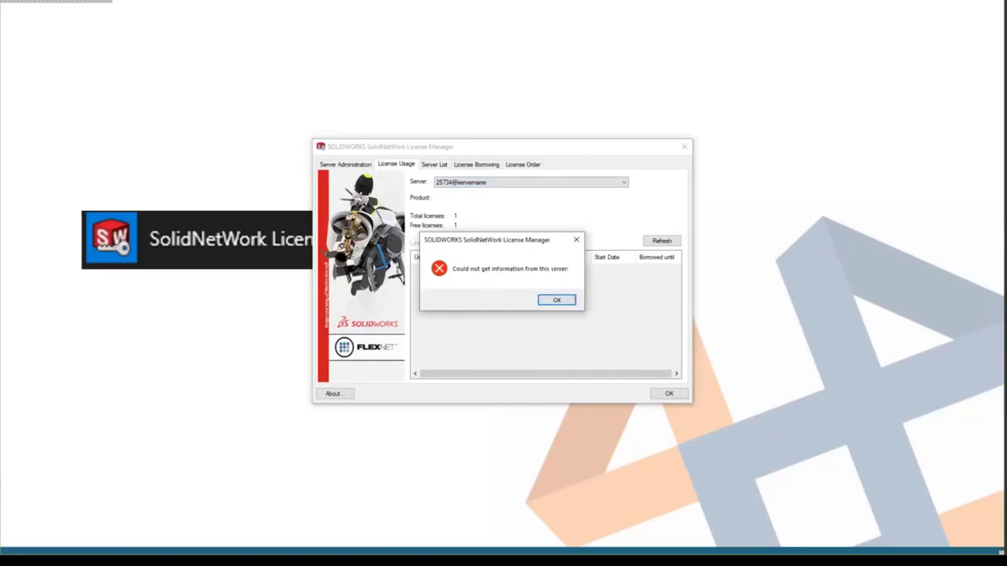
# Dismiss the error and remove 25734@servername, leaving only 25734@DESKTOP-5R4885B.
pyautogui.click(556, 299)
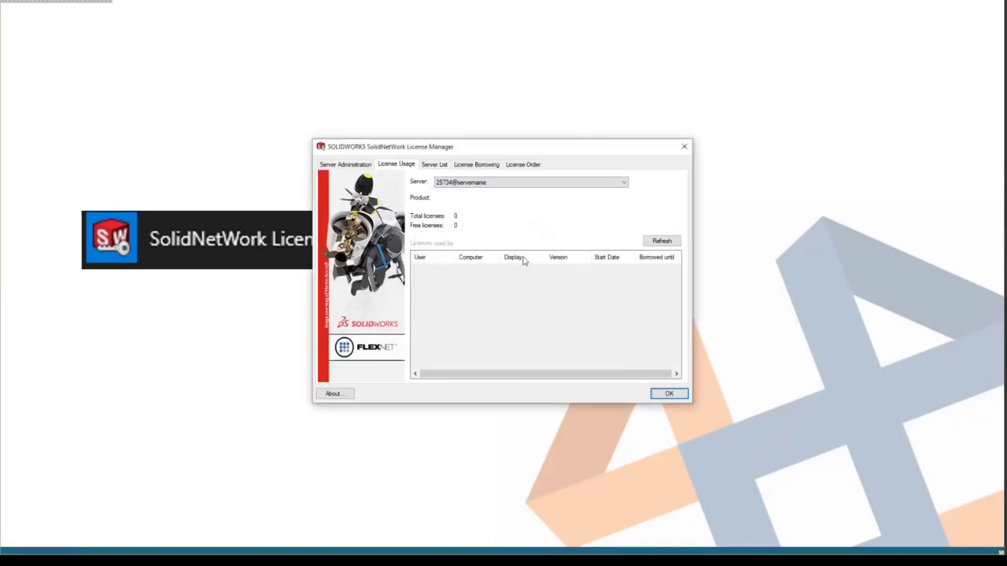
pyautogui.click(424, 165)
pyautogui.click(492, 224)
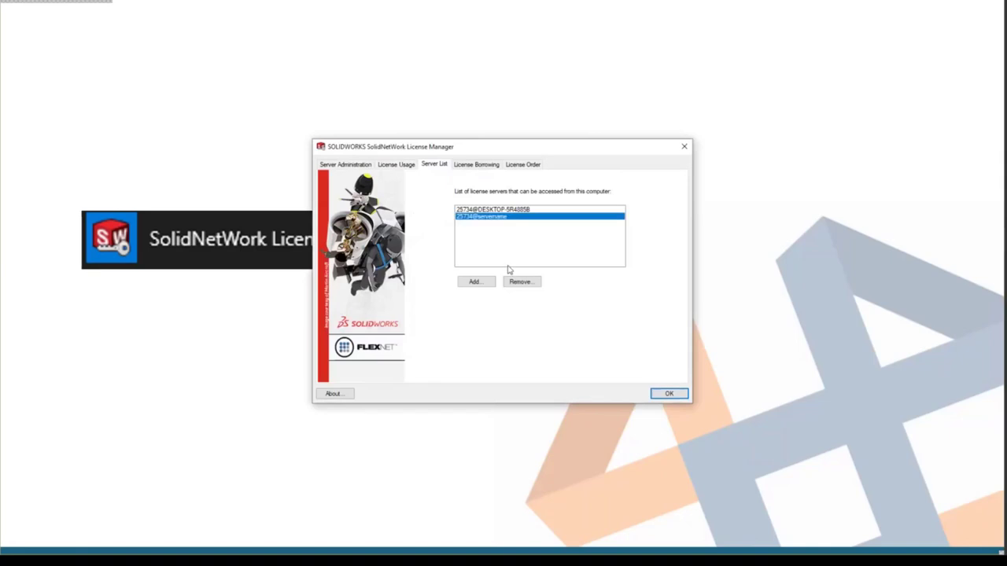
pyautogui.click(526, 283)
pyautogui.click(524, 299)
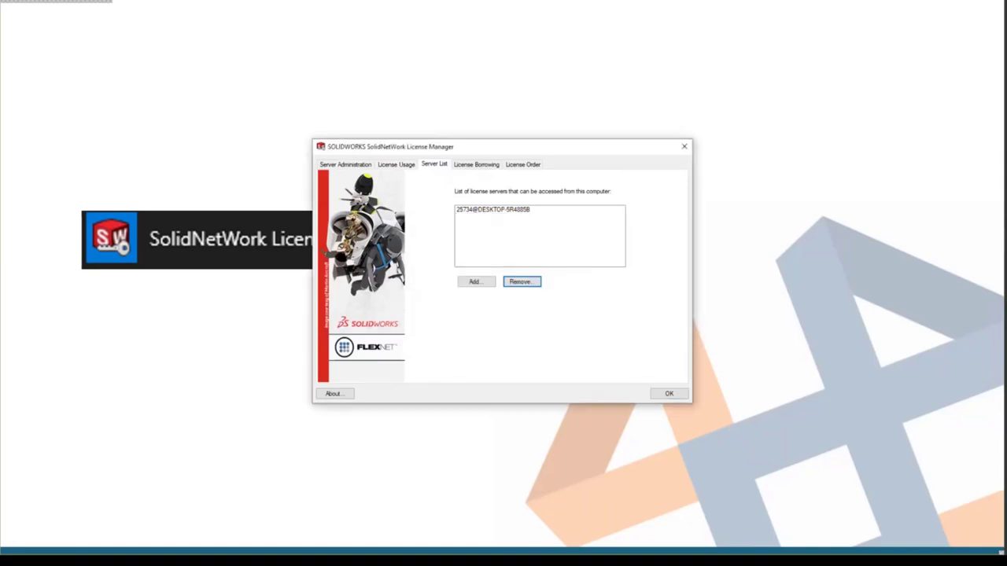